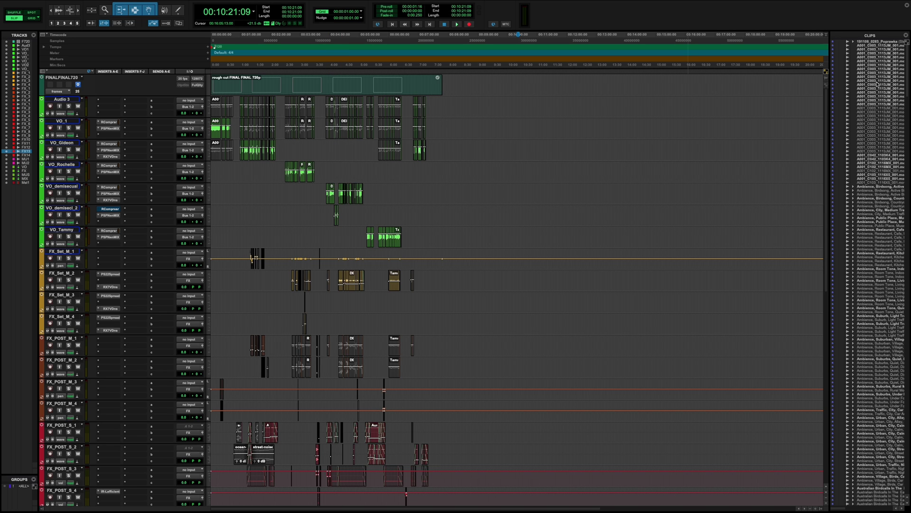
Cancel the Import Audio dialog, then select all unused clips (Cmd+Shift+U) and clear them (Cmd+Shift+B)
scroll(871, 194, "down", 1)
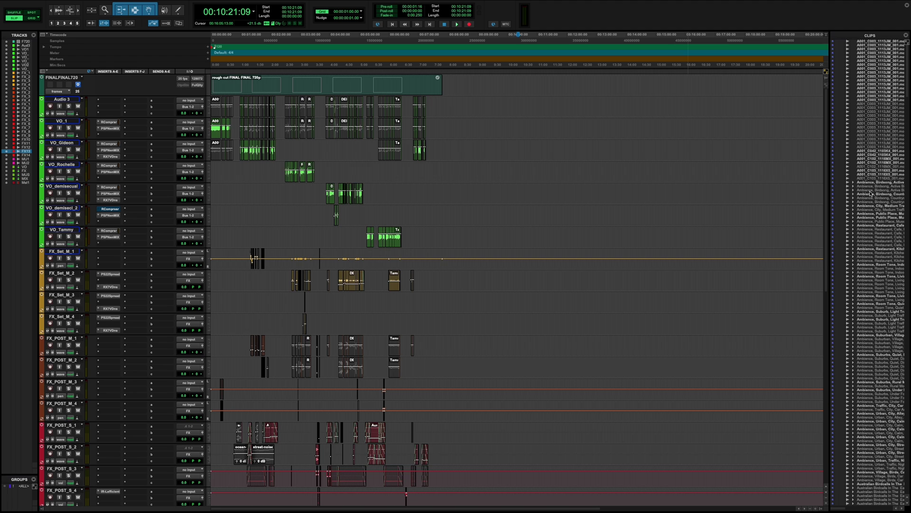
scroll(871, 193, "down", 1)
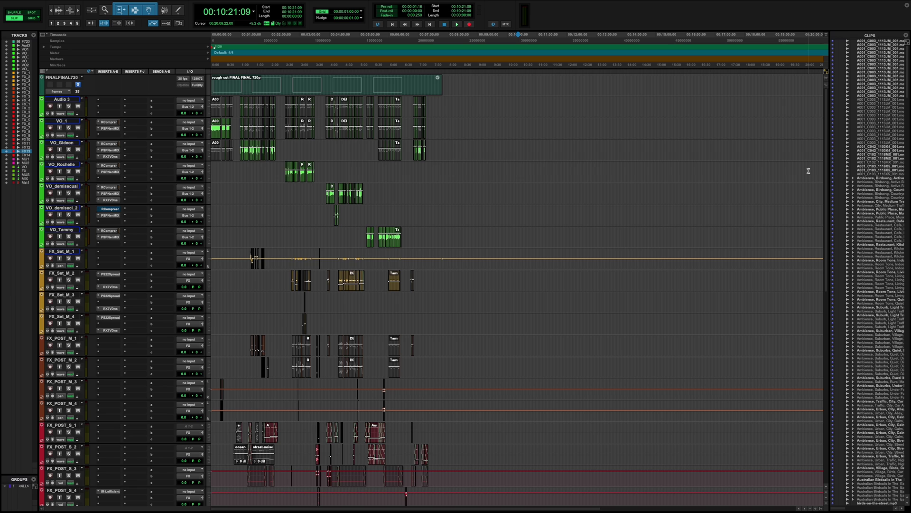
key("super+shift+i")
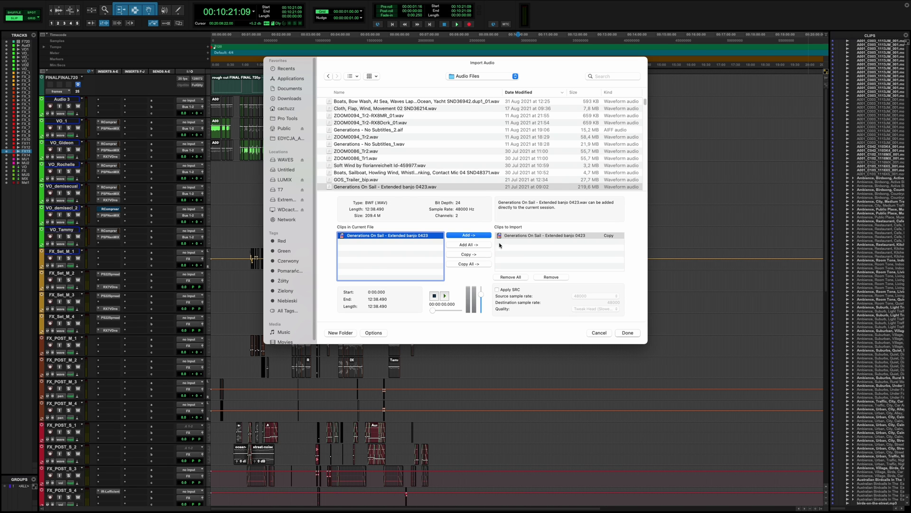
left_click(599, 332)
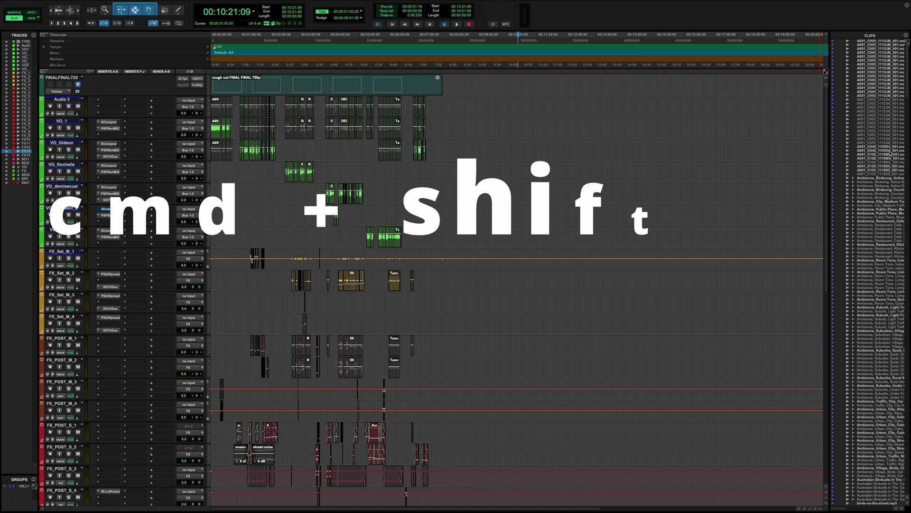
key("super+shift+u")
key("super+shift+b")
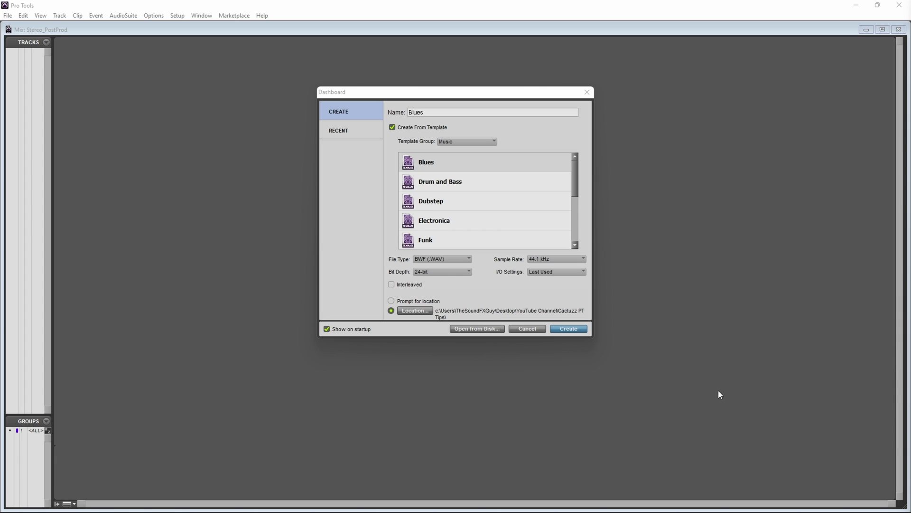
Save StereoPostProd as a Post Production template and base a new session on it
left_click(473, 142)
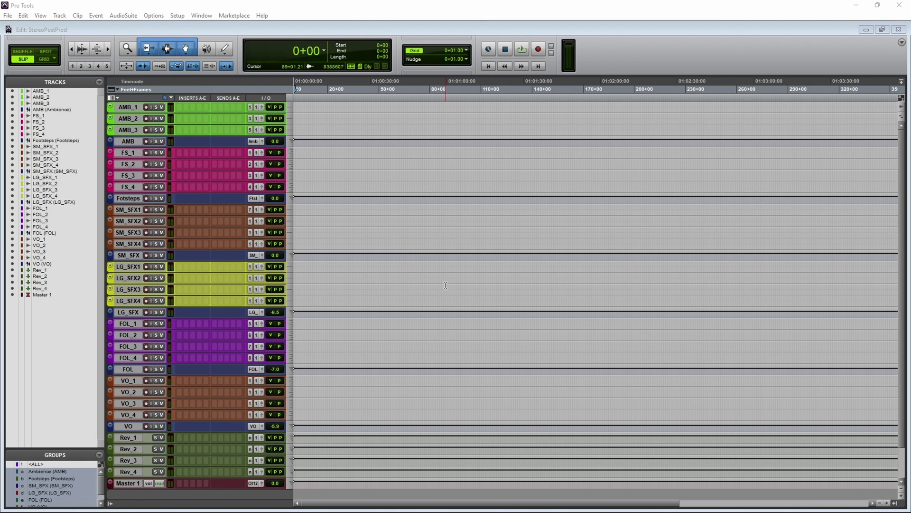
left_click(8, 15)
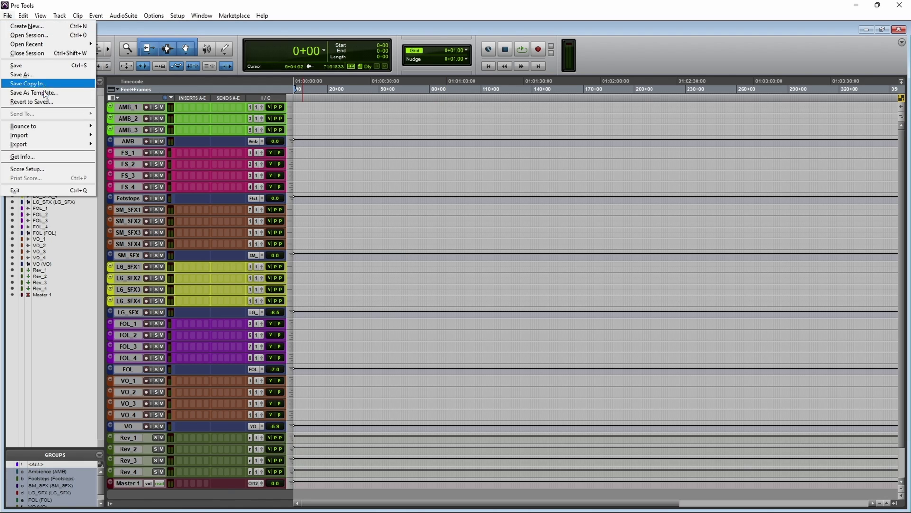
left_click(38, 93)
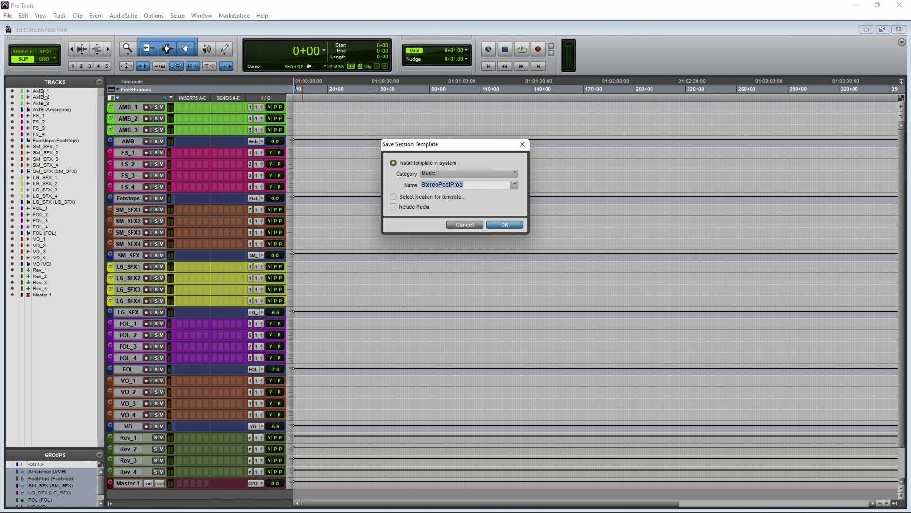
left_click(488, 175)
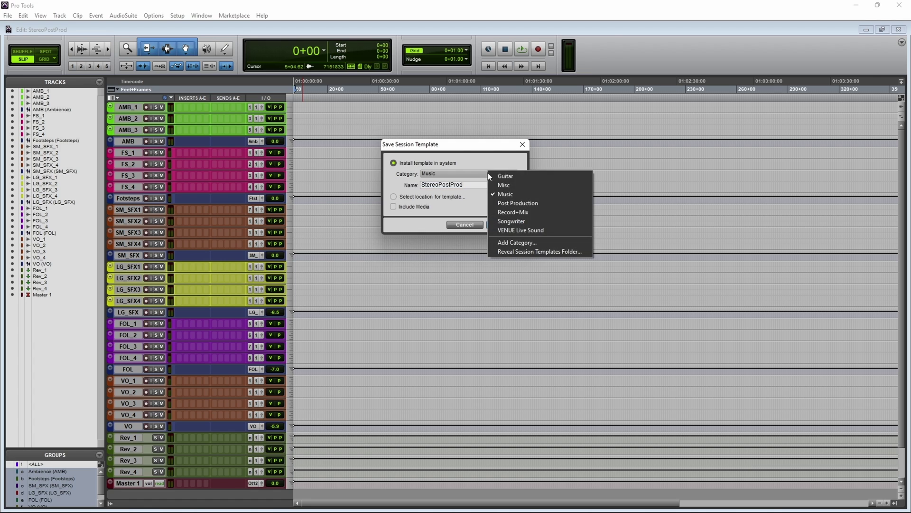
left_click(523, 205)
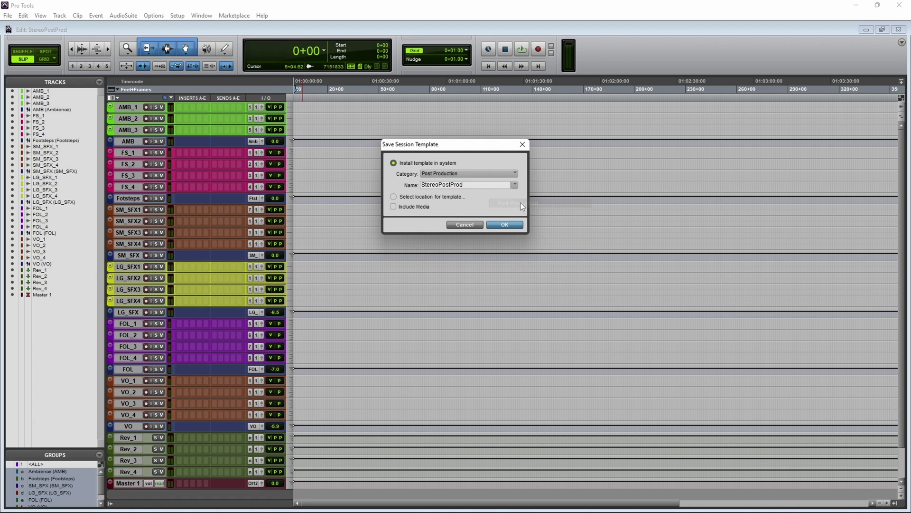
left_click(394, 197)
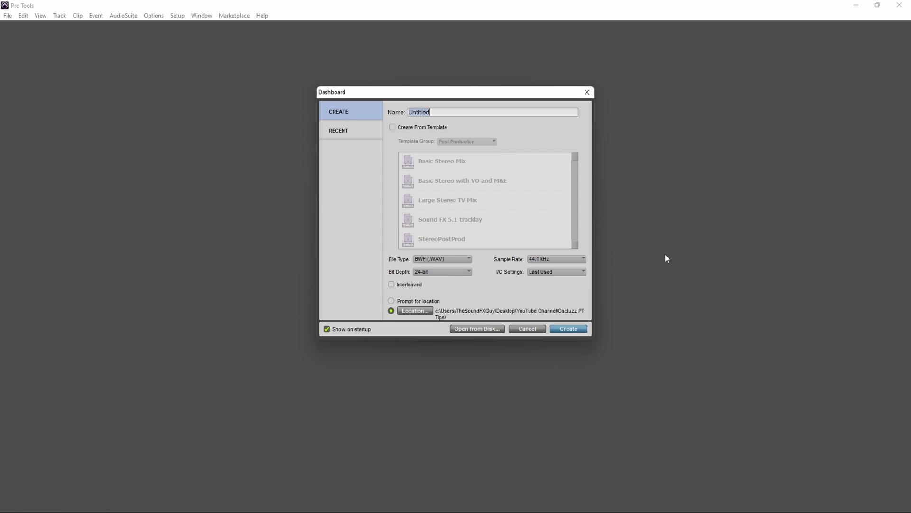
left_click(392, 127)
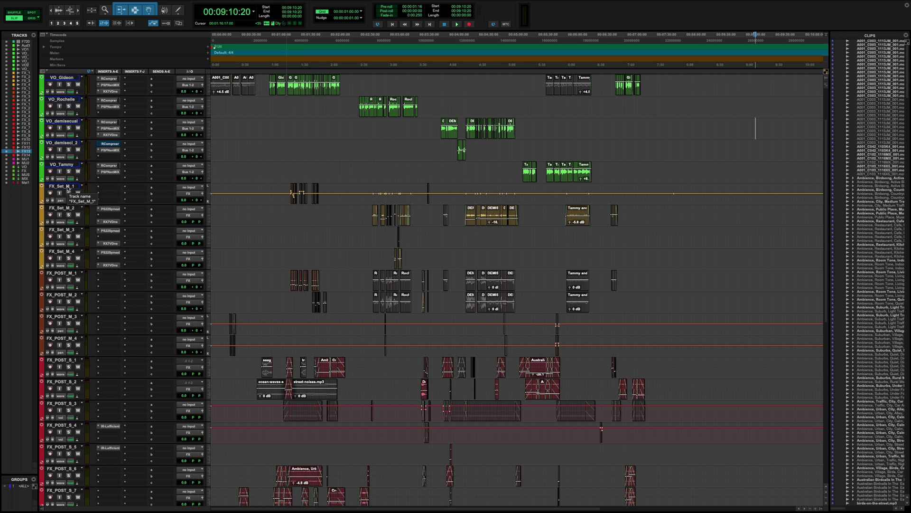
scroll(76, 157, "up", 3)
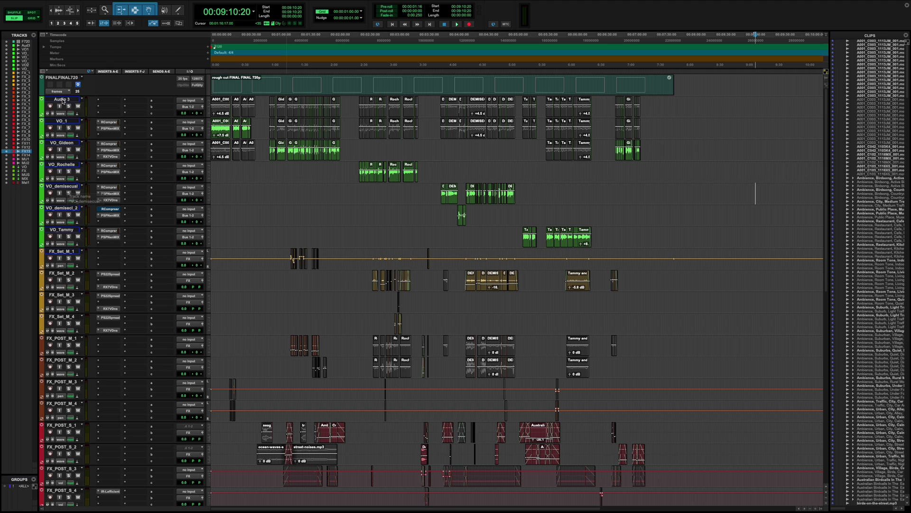
left_click(65, 99)
right_click(67, 101)
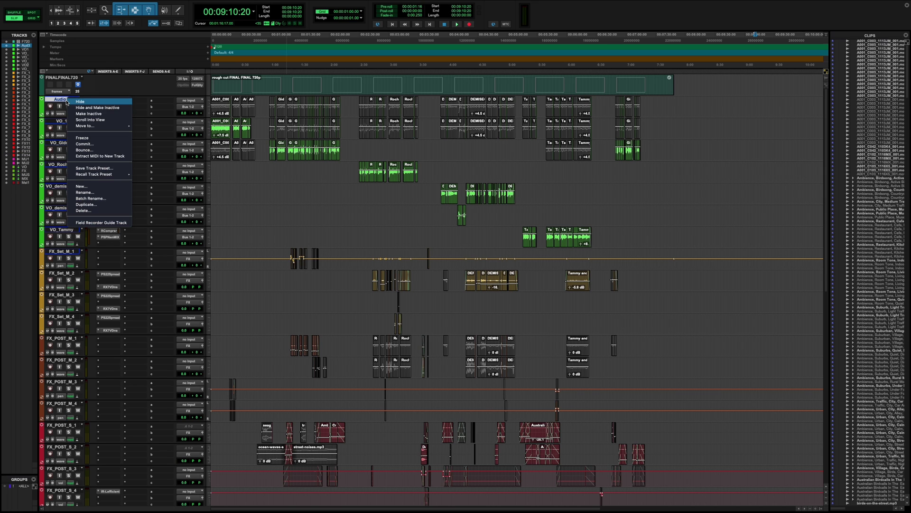
left_click(131, 111)
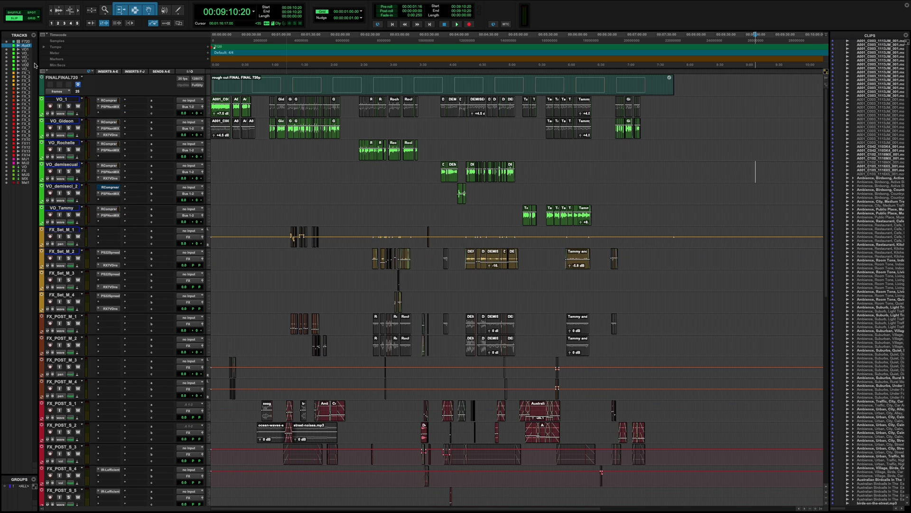
left_click(24, 49)
right_click(26, 46)
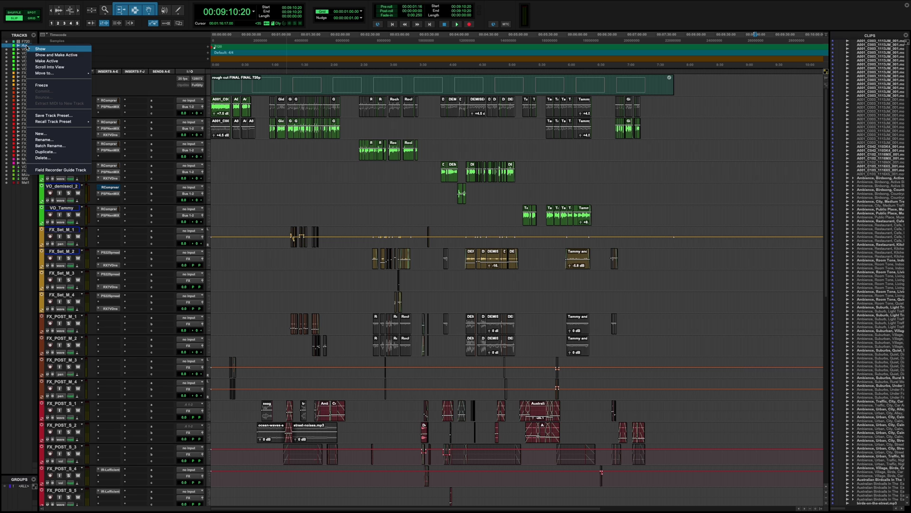
left_click(74, 55)
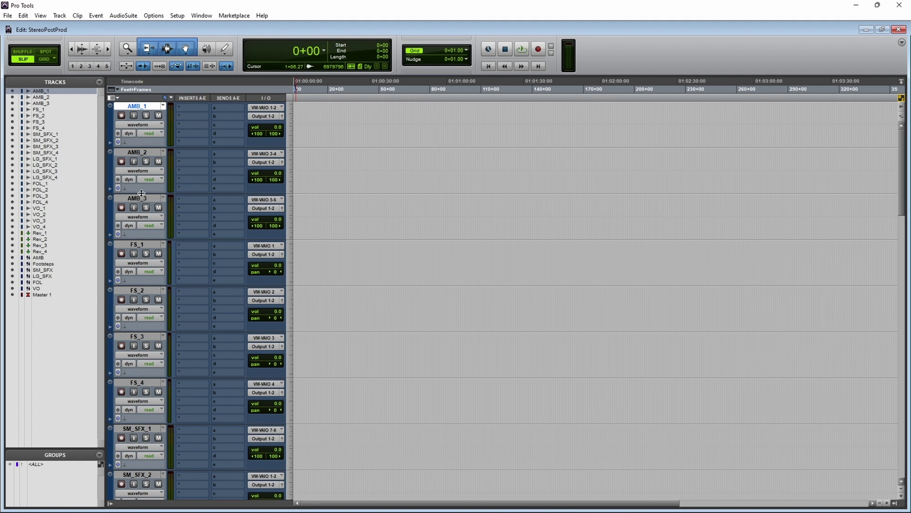
Group the selected AMB_1, AMB_2 and AMB_3 tracks under the name Ambience
left_click(142, 200, "shift")
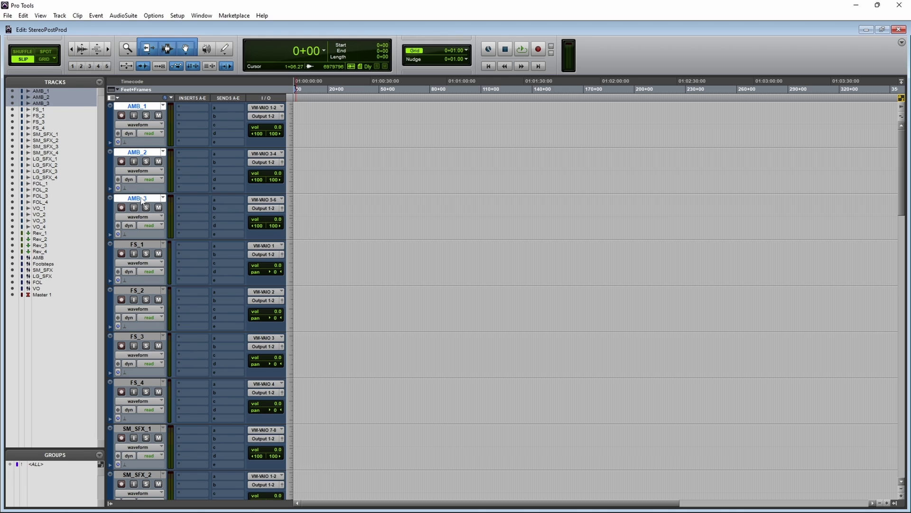
key("ctrl+g")
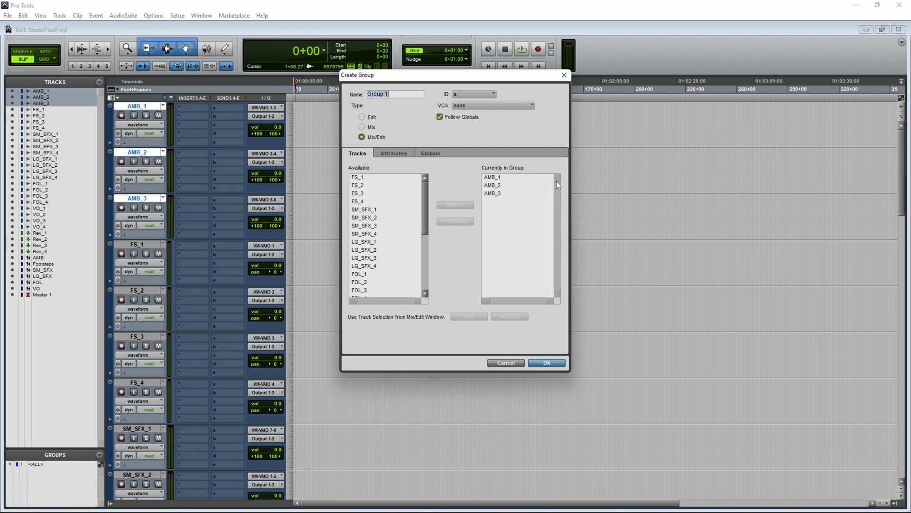
type("Ambienc")
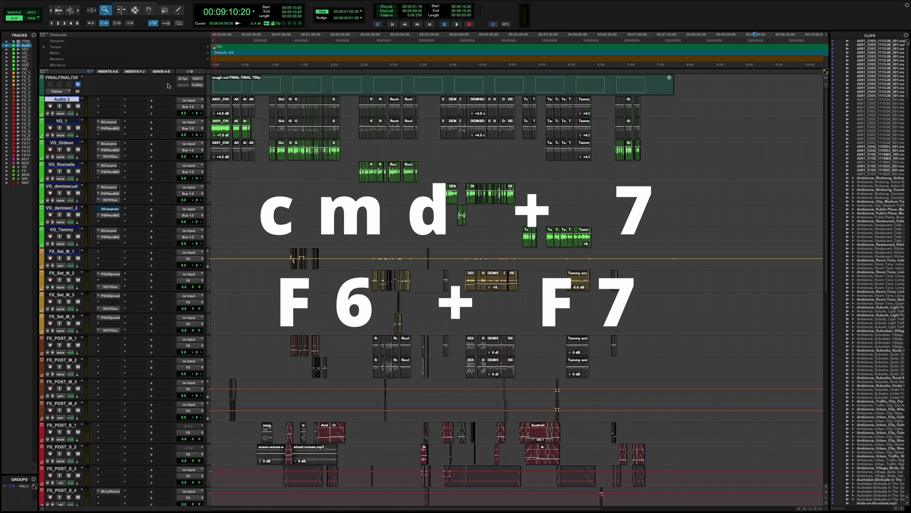
Cycle through the Smart, Grabber, Selector and Trim tools using the F6–F8 keys
key("super+7")
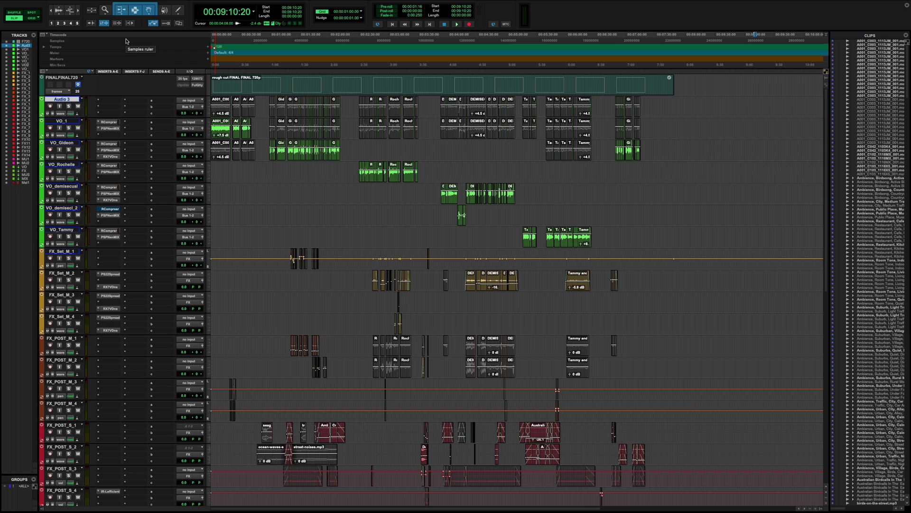
key("F8")
key("F7")
key("F6")
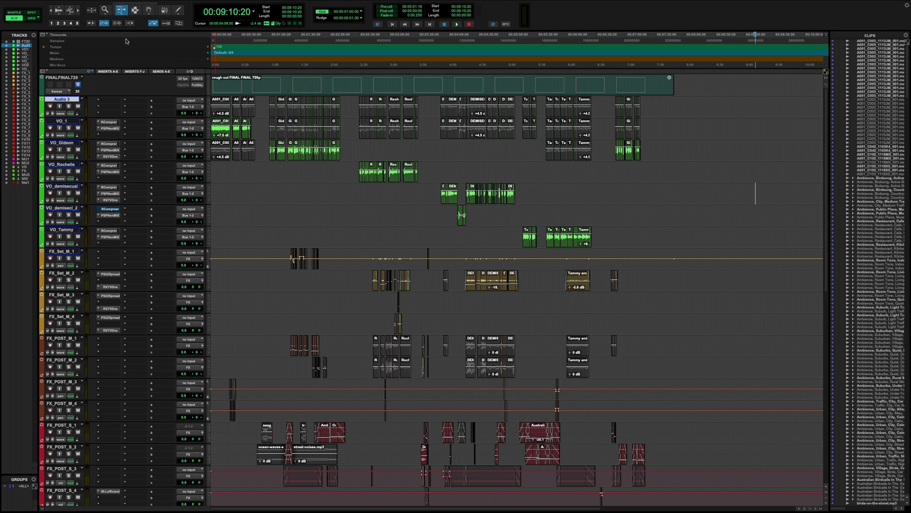
key("F8")
key("F6")
key("F6+F7")
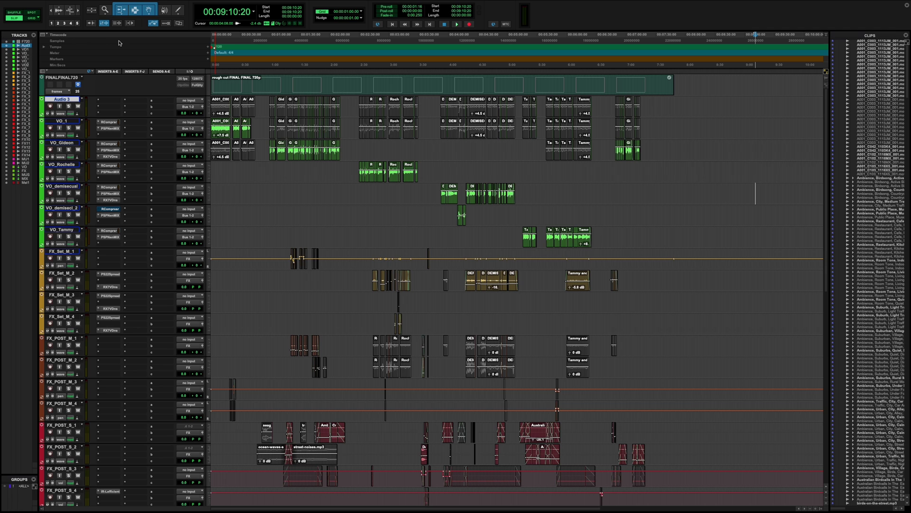
Set the trim tool to Standard and the grabber to Time mode, leaving only trimming active
left_click(121, 16)
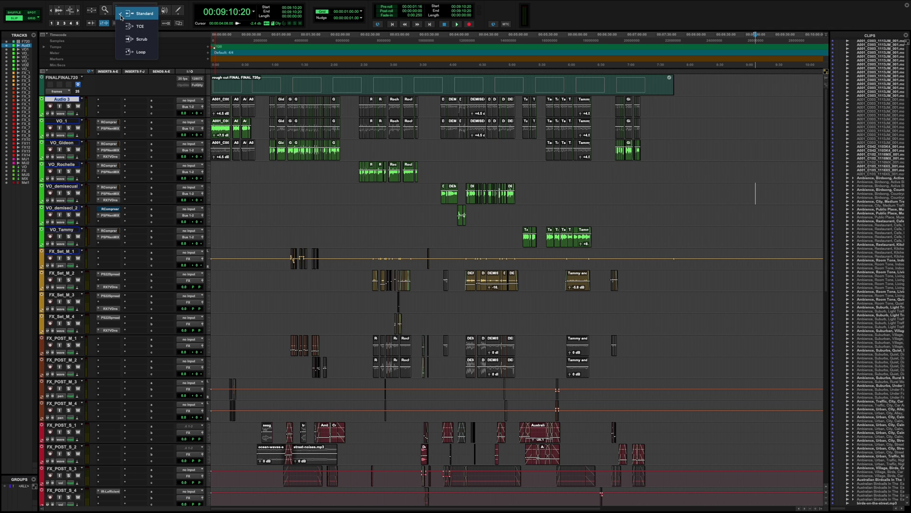
left_click(155, 67)
left_click(148, 14)
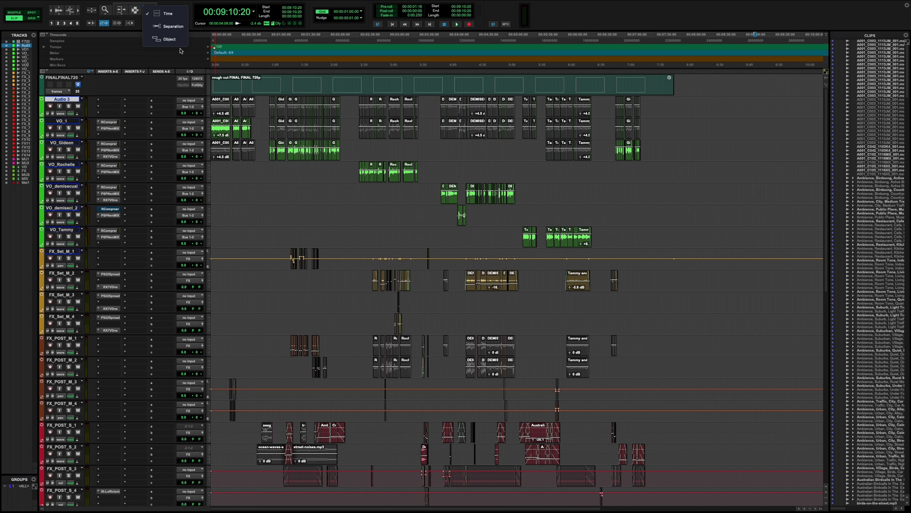
left_click(152, 19)
key("F7+F8")
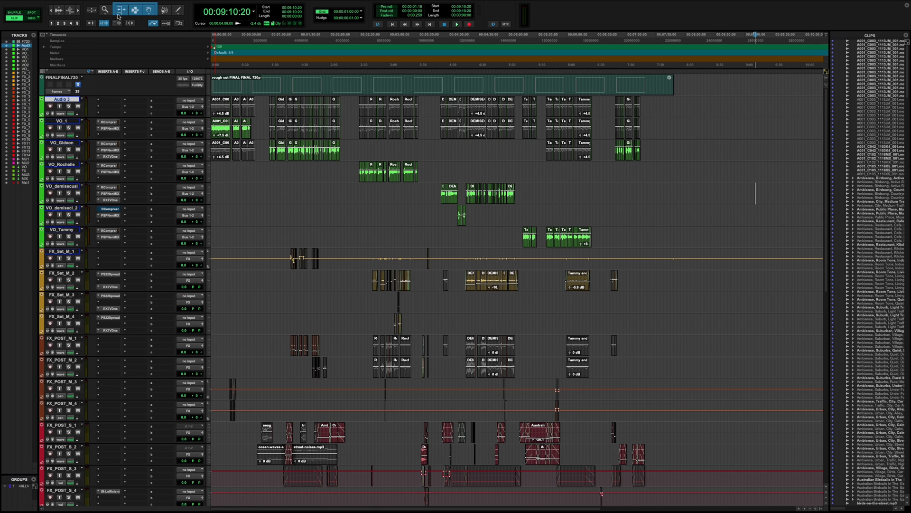
key("F6")
key("F6")
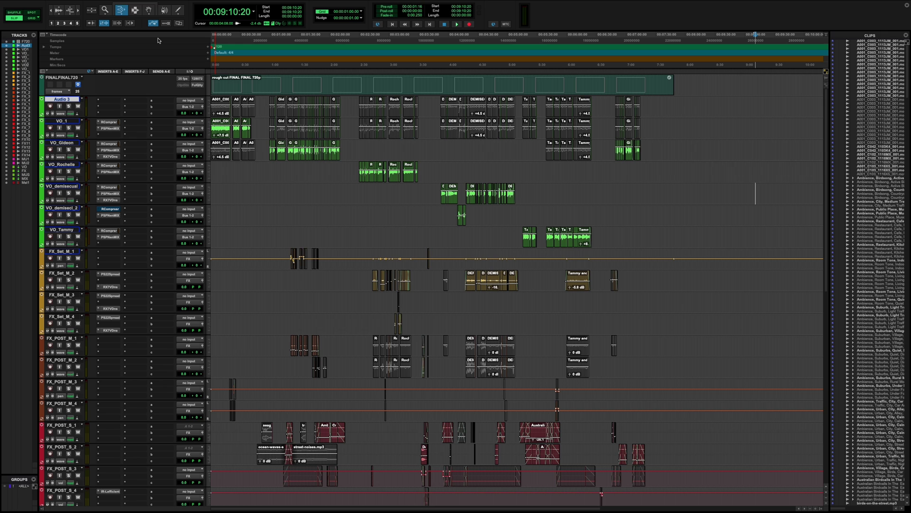
With the Smart Tool, trim both edges, add a fade-in, range-select and move the Tammy and family-01 clip
key("F7+F8")
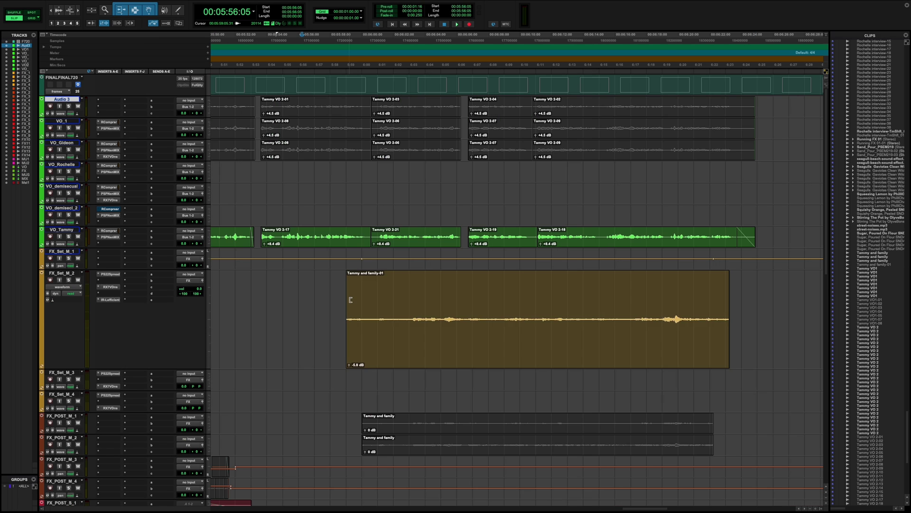
mouse_move(346, 299)
left_mouse_down()
mouse_move(362, 299)
mouse_move(337, 299)
left_mouse_up()
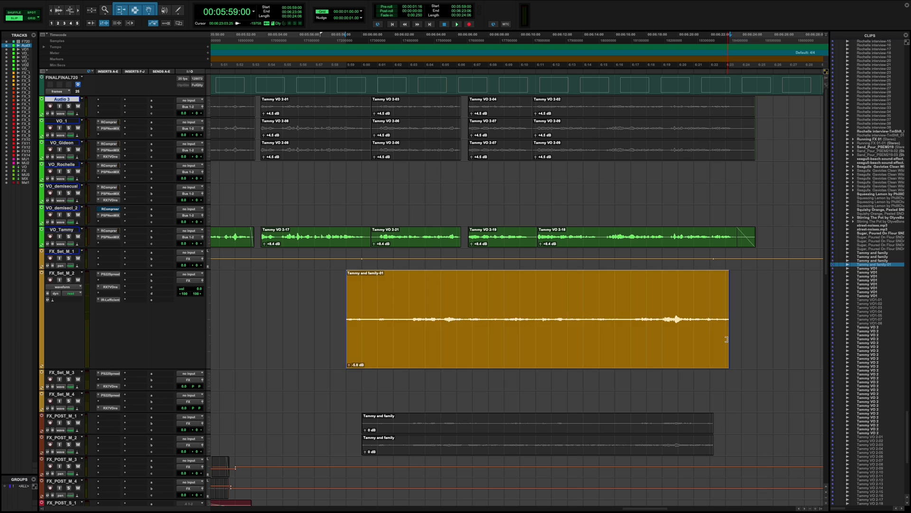
mouse_move(727, 339)
left_mouse_down()
mouse_move(703, 339)
mouse_move(729, 339)
left_mouse_up()
mouse_move(347, 272)
left_mouse_down()
mouse_move(397, 273)
mouse_move(353, 274)
left_mouse_up()
left_click_drag(424, 288, 576, 288)
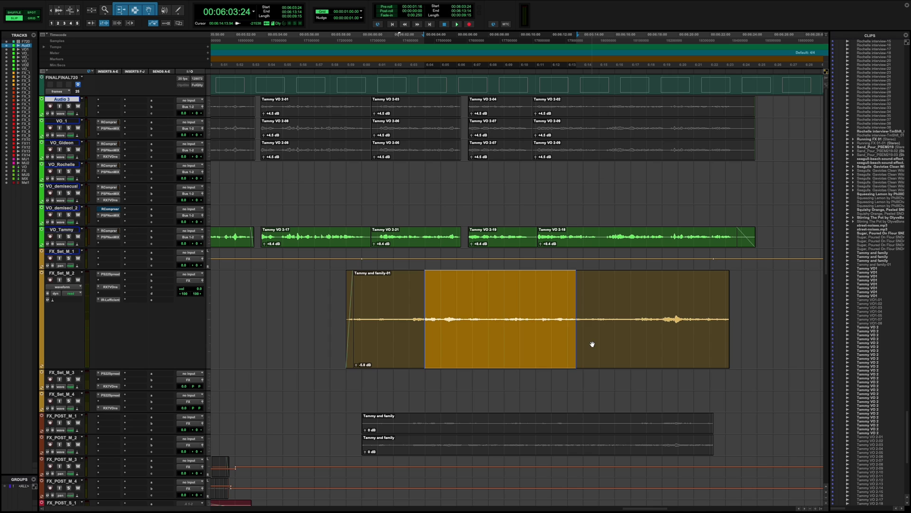
left_click_drag(596, 351, 574, 346)
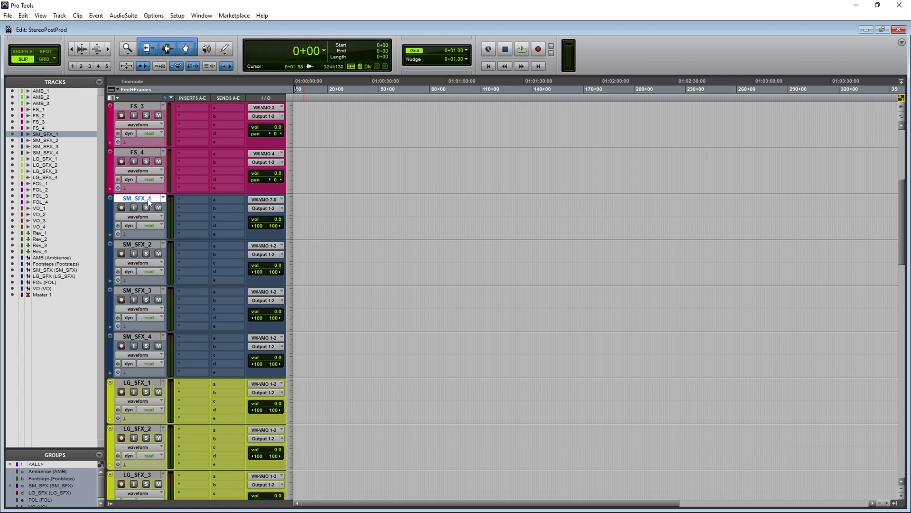
Recolour the four SM_SFX tracks brown from the Color Palette
left_click(140, 338, "shift")
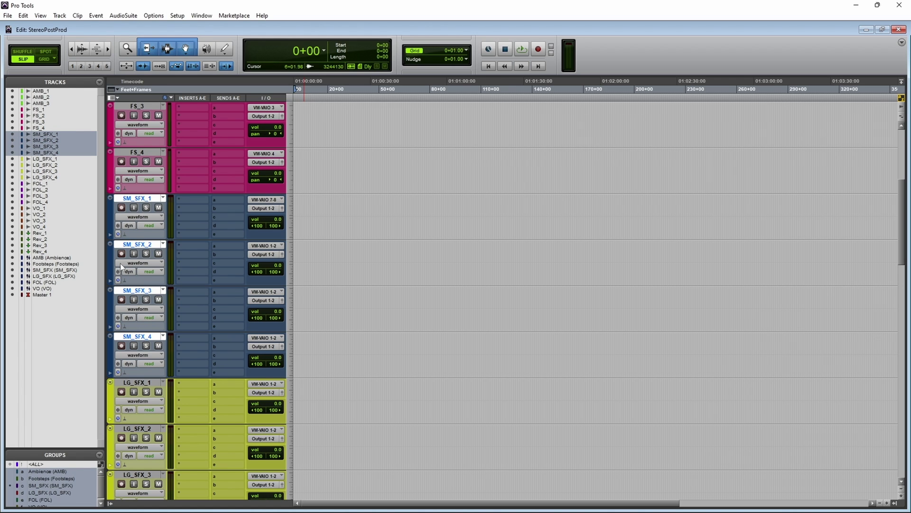
double_click(110, 269)
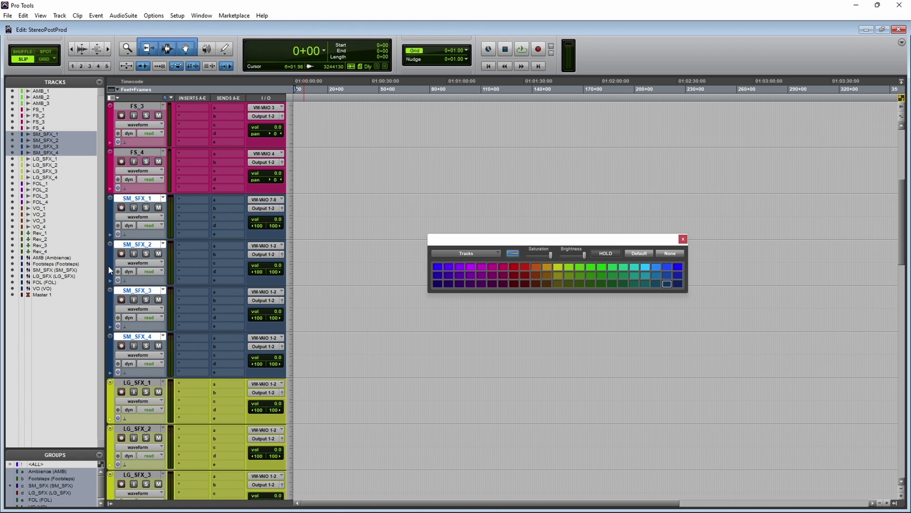
left_click(539, 275)
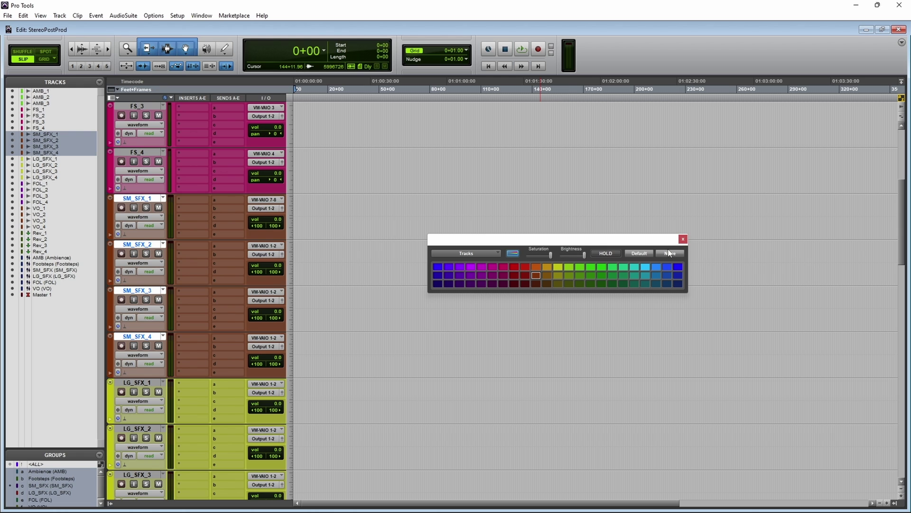
left_click(683, 240)
Set all track heights to fit the edit window
scroll(475, 214, "up", 5)
left_click(291, 169)
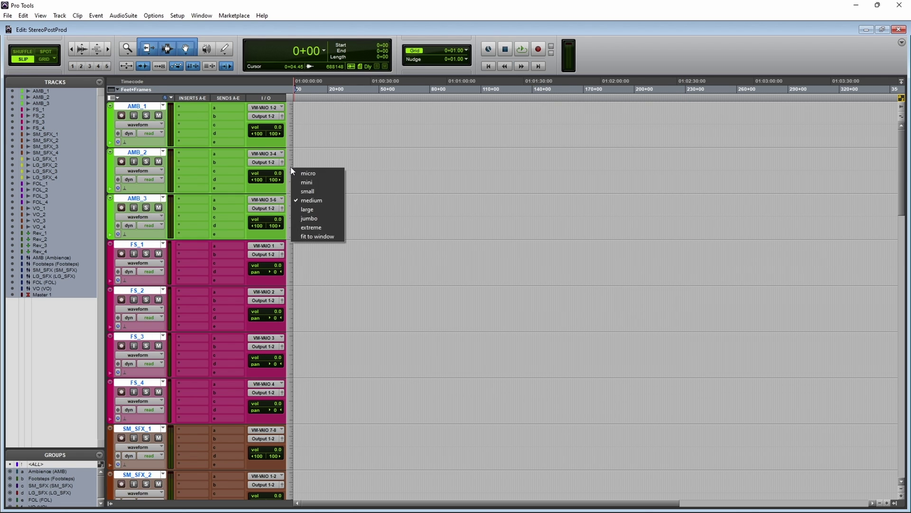
left_click(320, 236)
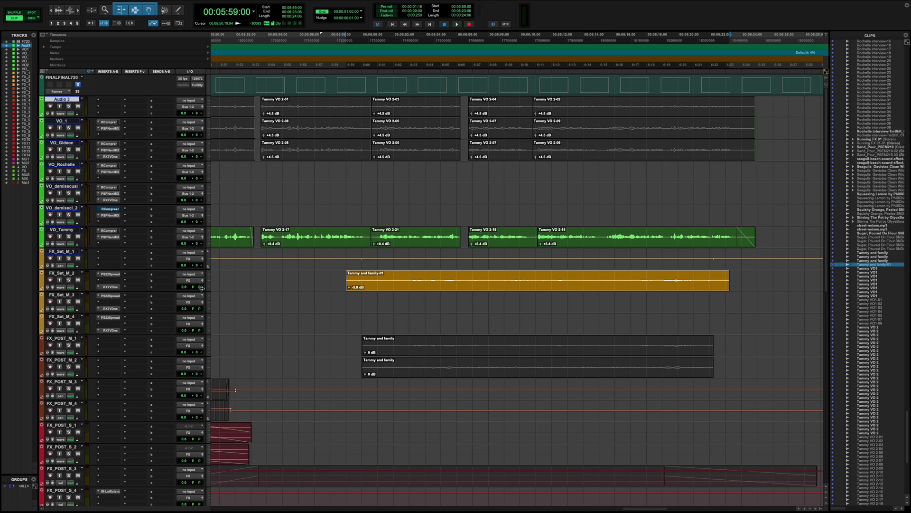
Select Tammy VO clips 2-16 through 2-18 and consolidate them into VO_Tammy_01
key("ctrl+bracketleft")
key("ctrl+bracketleft")
key("ctrl+bracketleft")
key("ctrl+bracketleft")
key("ctrl+bracketleft")
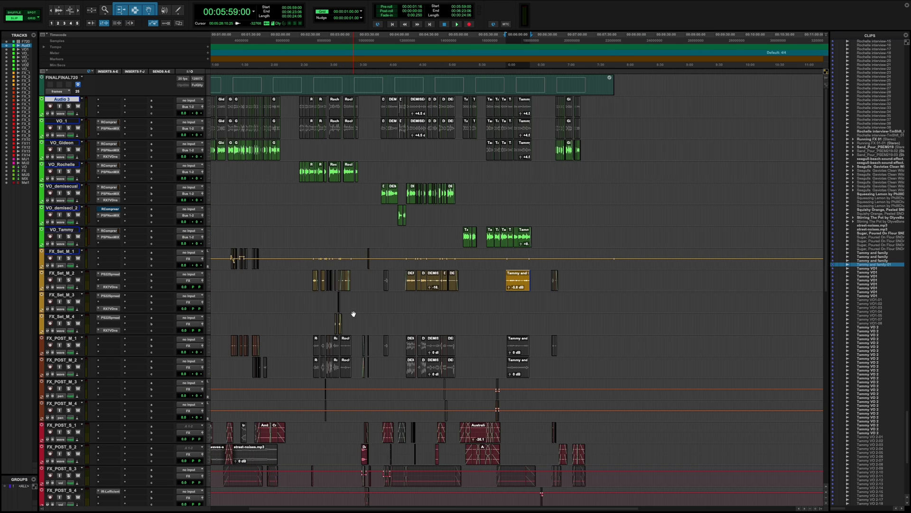
left_click(372, 305)
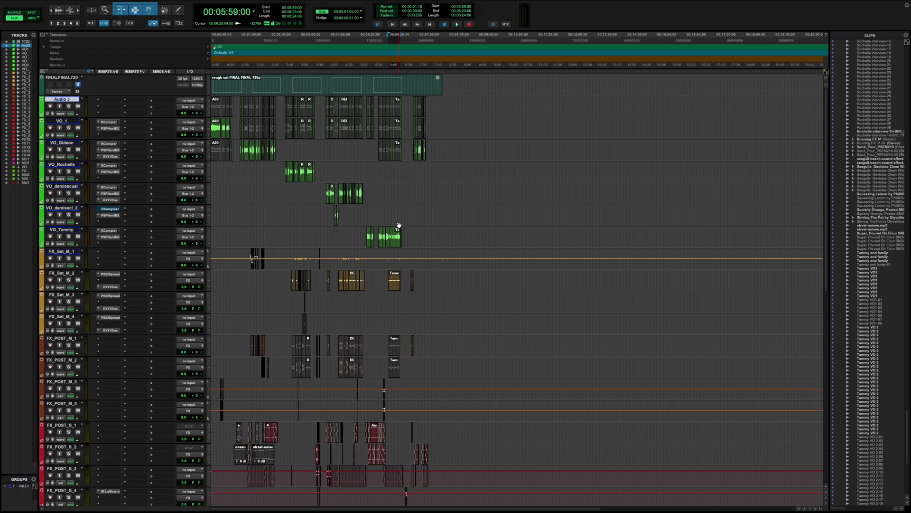
left_click(384, 209)
key("ctrl+bracketright")
key("ctrl+bracketright")
key("ctrl+bracketright")
key("ctrl+bracketright")
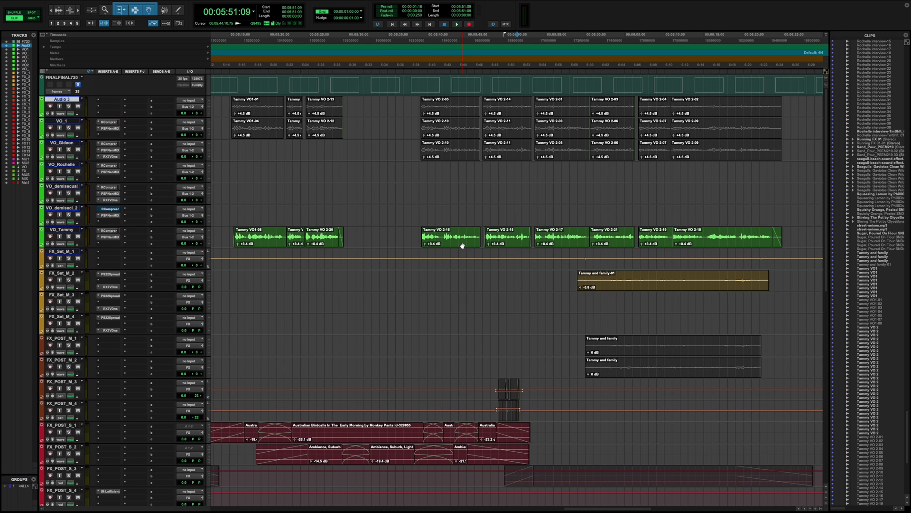
scroll(462, 246, "right", 3)
left_click(317, 245)
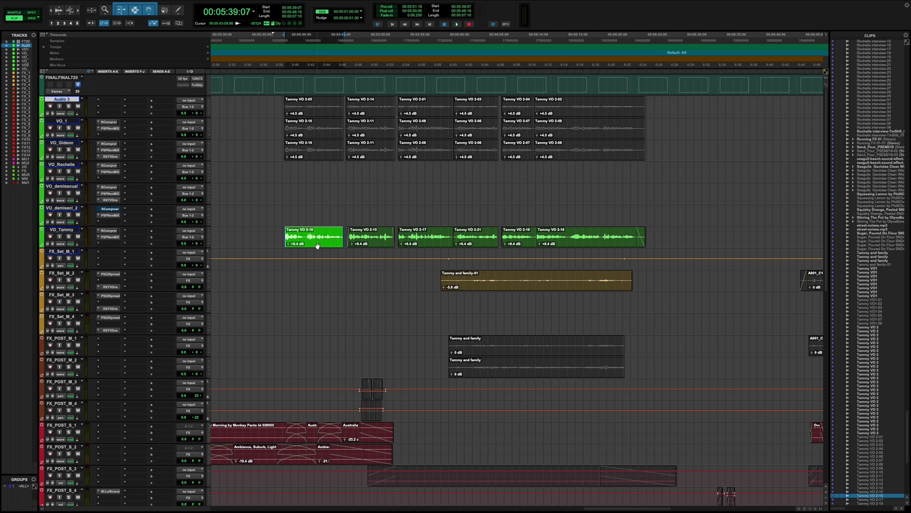
left_click(572, 245, "shift")
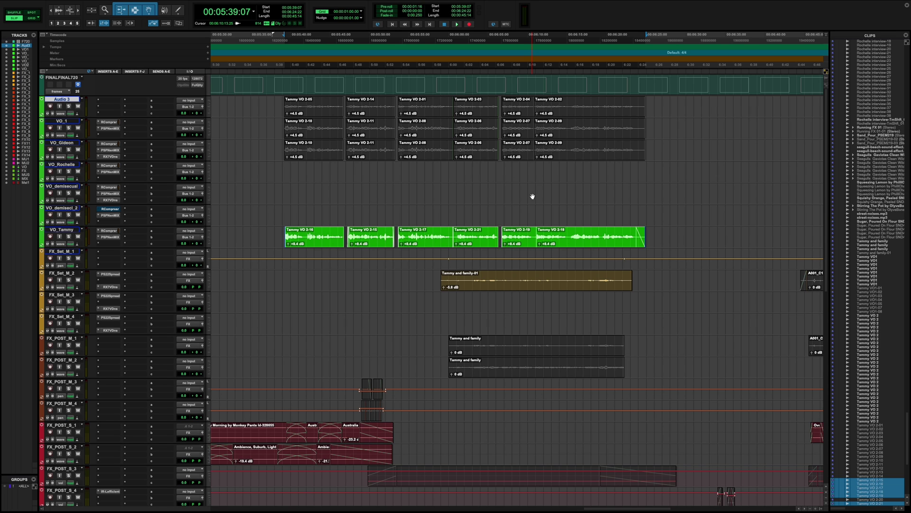
key("alt+shift+3")
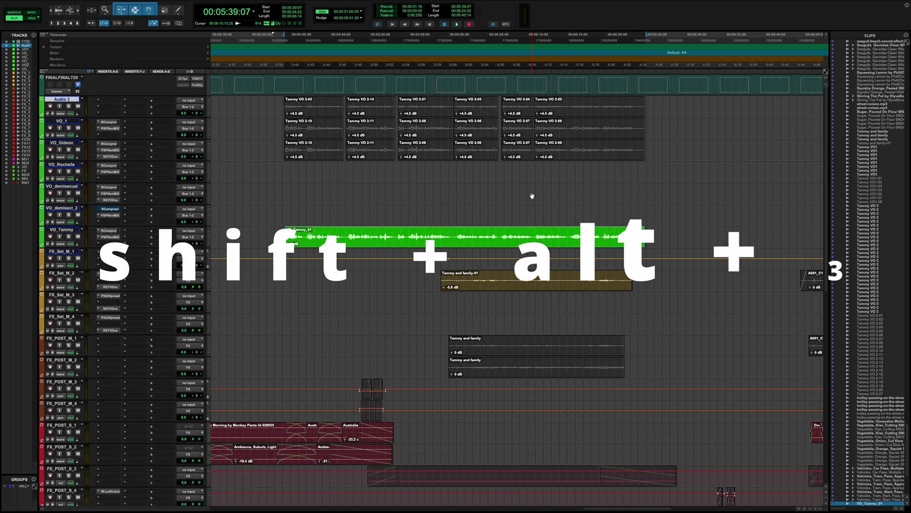
Reveal the VO_Tammy_01 clip's file in Finder from the Clips list
scroll(892, 469, "down", 1)
right_click(872, 498)
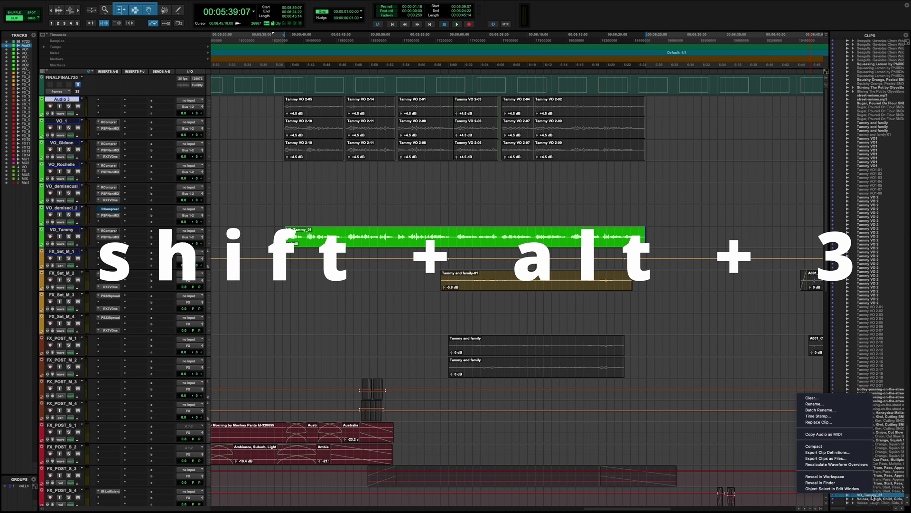
left_click(826, 482)
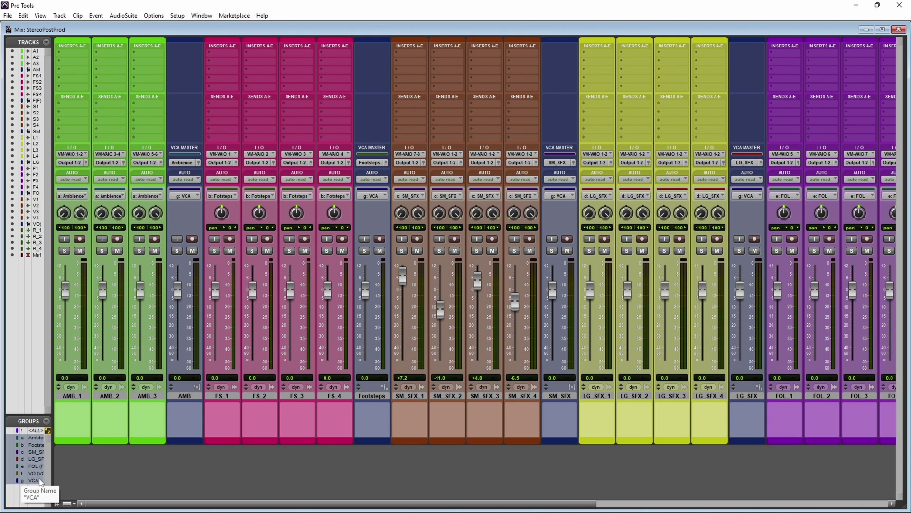
Use Show Only Tracks In Group on the VCA group in the Groups list
right_click(39, 478)
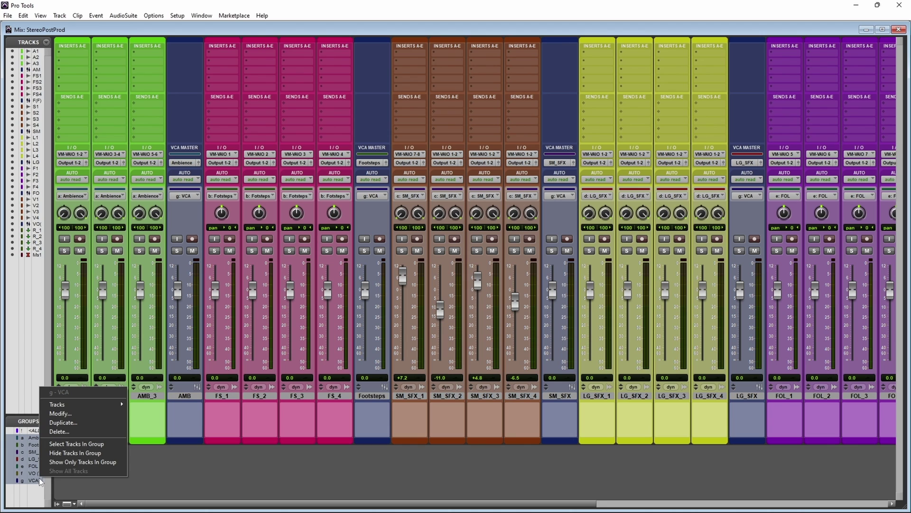
left_click(90, 463)
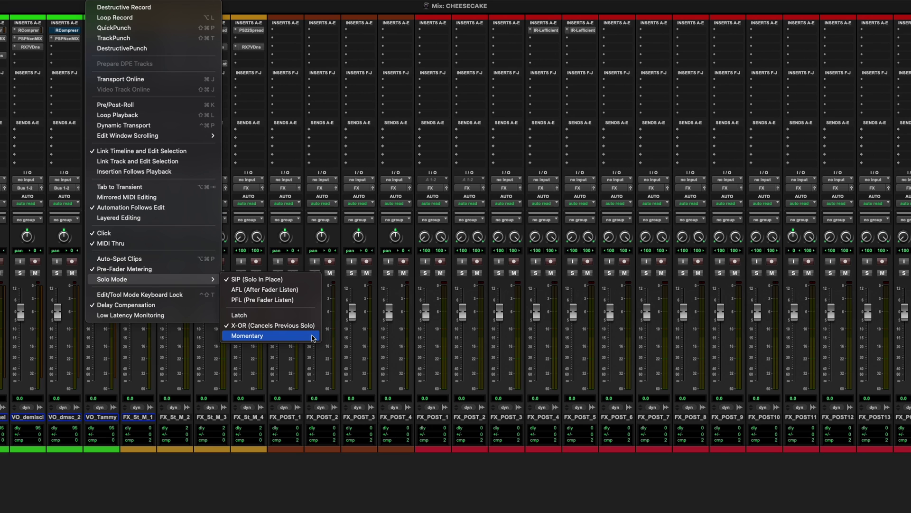
Switch solo mode to Latch and solo FX_St_M_1, FX_St_M_2 and FX_St_M_3 together
left_click(313, 316)
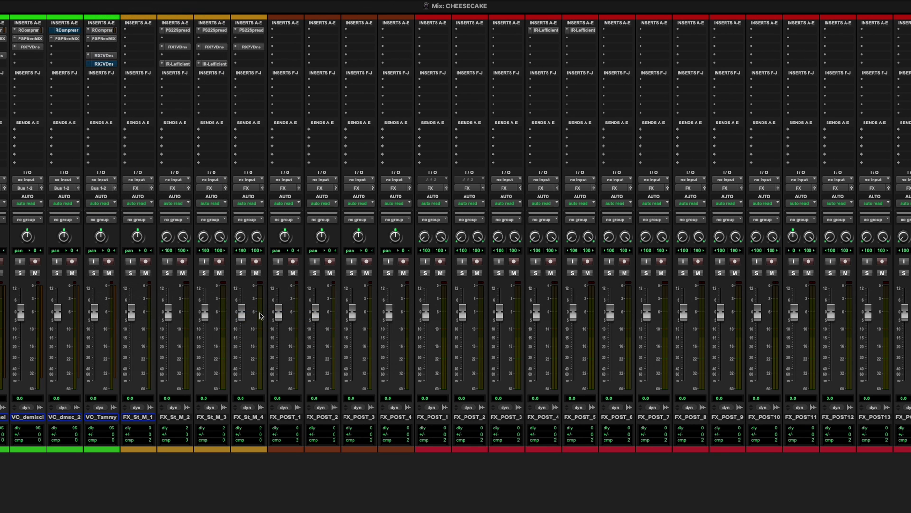
left_click(130, 272)
left_click(167, 273)
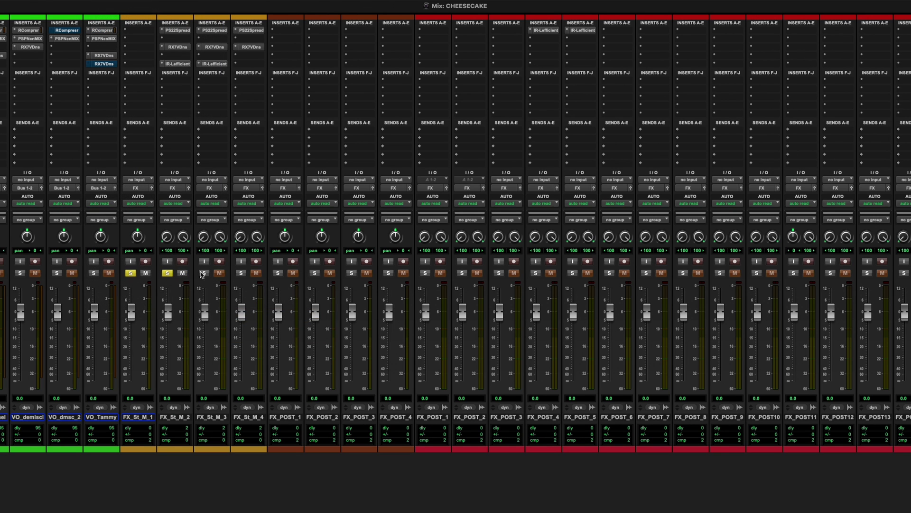
left_click(204, 273)
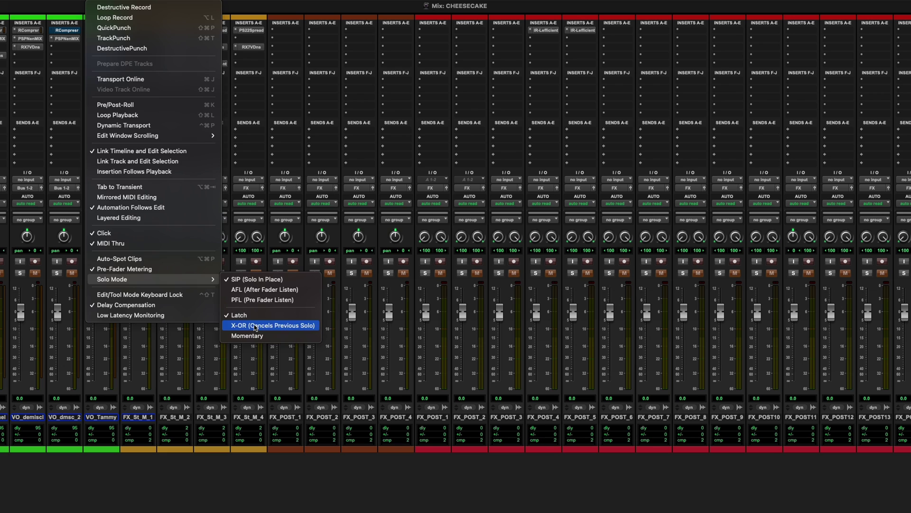
Switch solo mode to X-OR and solo VO_Tammy, FX_St_M_1, then FX_St_M_3 one at a time
left_click(270, 325)
left_click(94, 273)
left_click(130, 272)
left_click(53, 6)
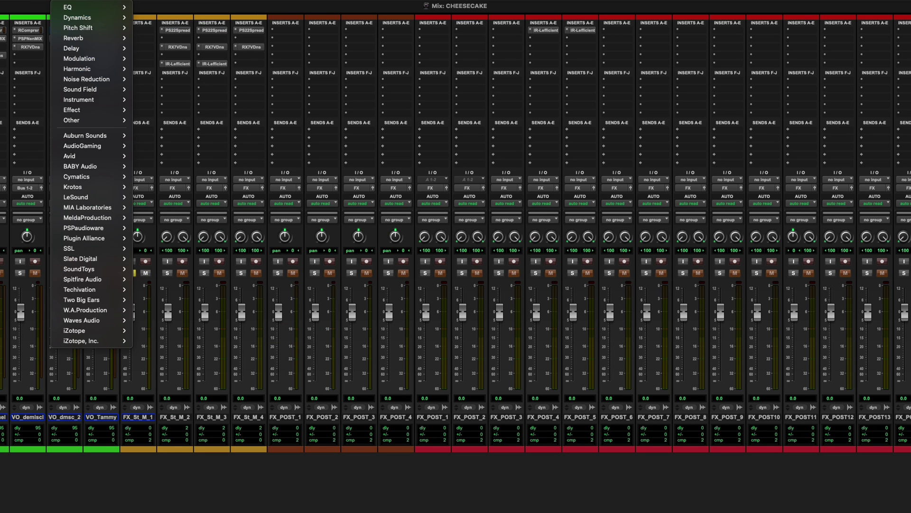
left_click(188, 5)
mouse_move(199, 329)
left_click(256, 365)
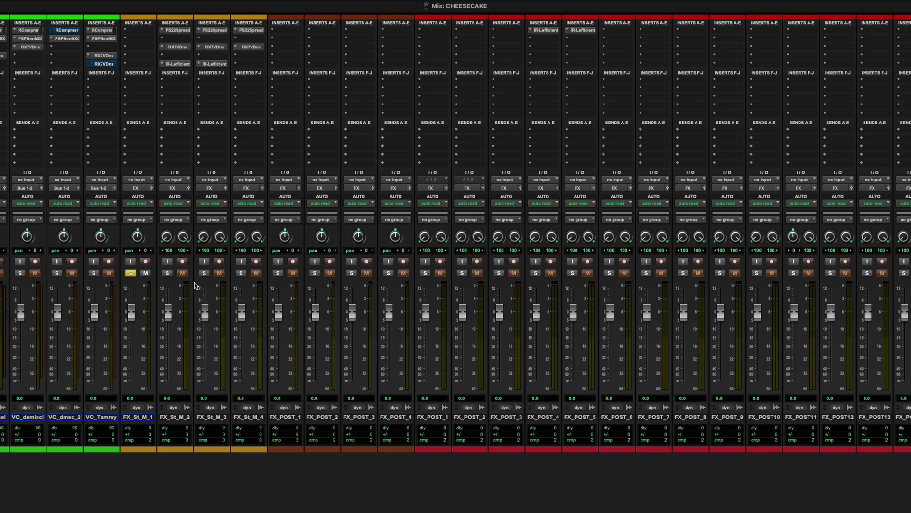
left_click(204, 272)
left_click(205, 273)
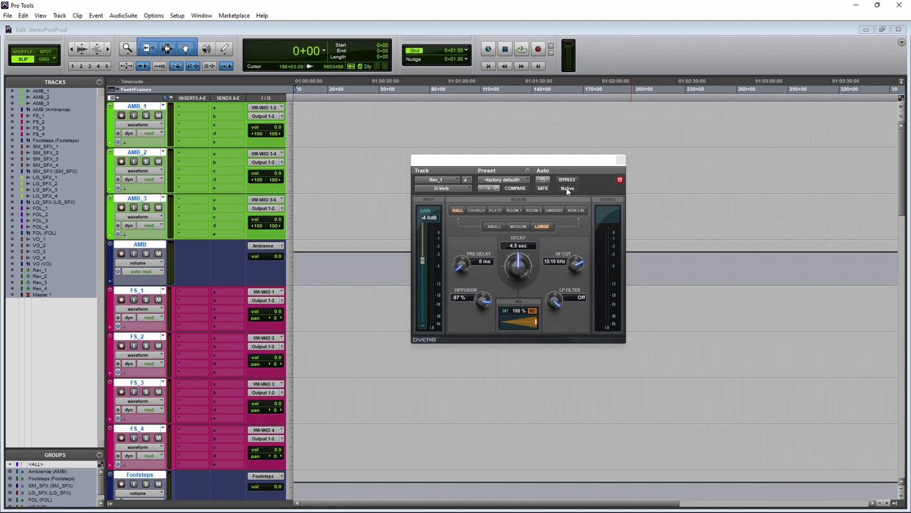
Apply the Plate Bright preset to Rev_1's D-Verb and raise DECAY to 2.3 sec
left_click(524, 180)
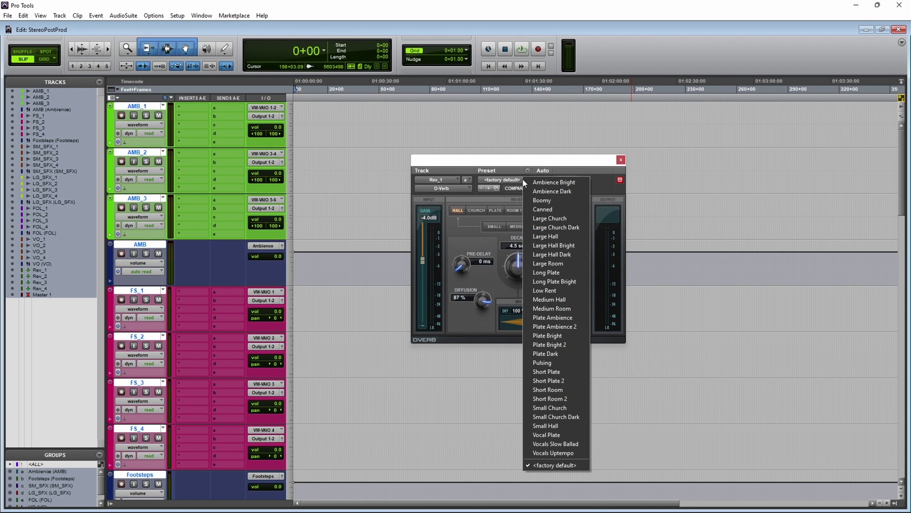
left_click(555, 335)
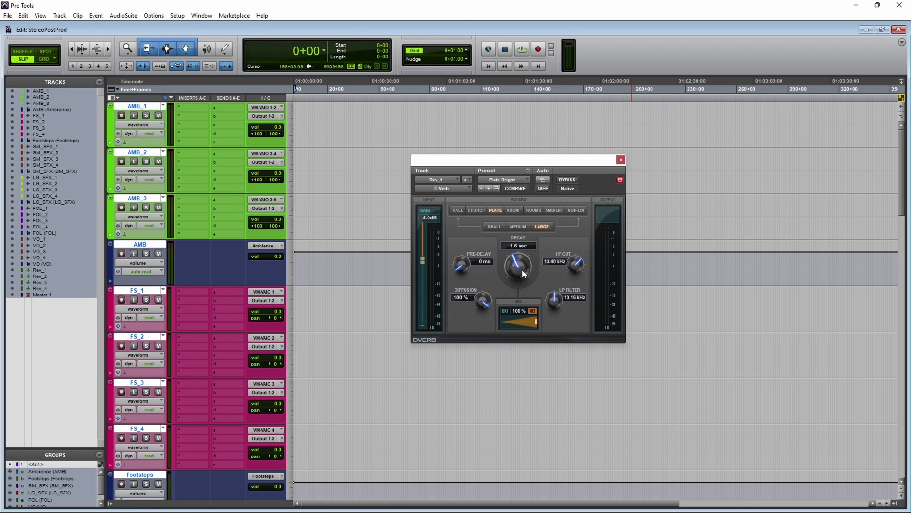
left_click_drag(521, 271, 577, 280)
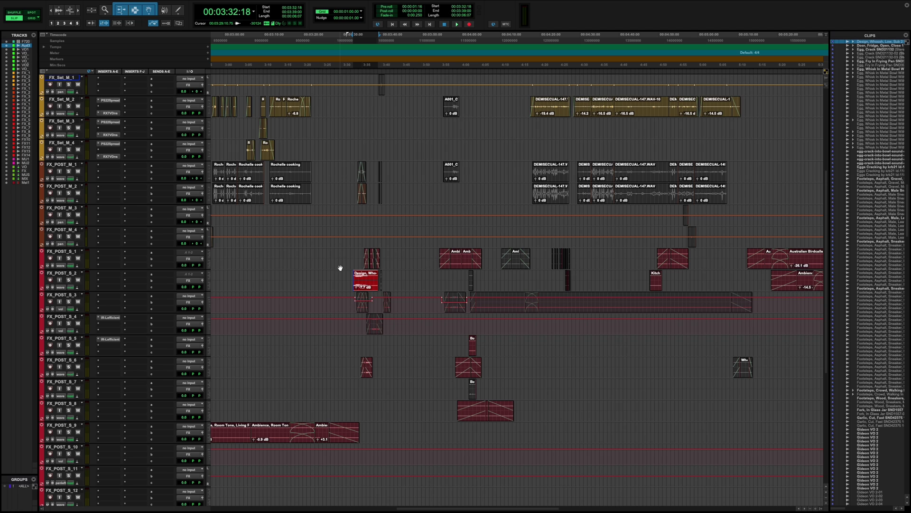
Turn on pre- and post-roll, audition the selection twice, then toggle it off and back on
key("super+k")
key("space")
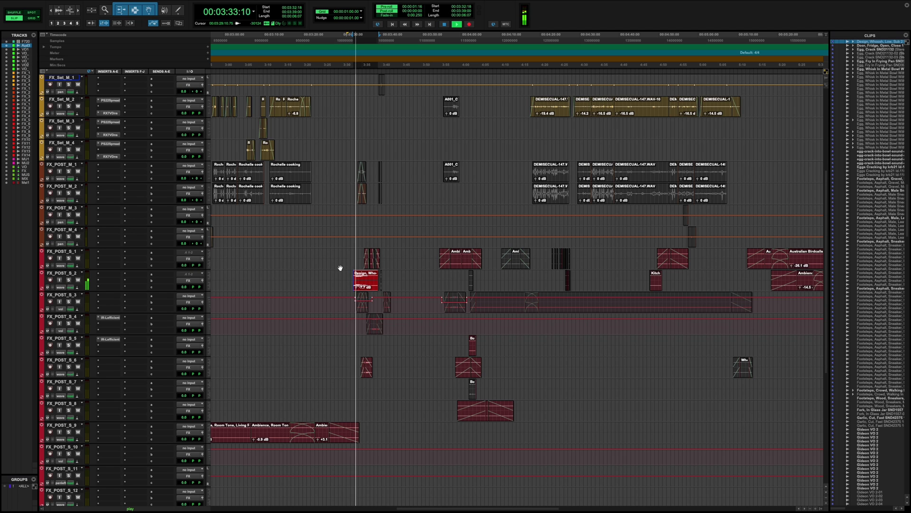
key("space")
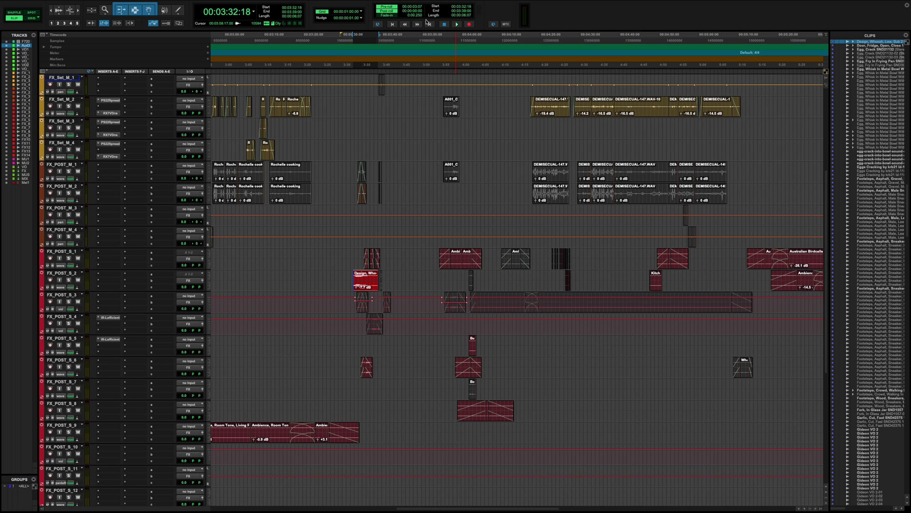
key("space")
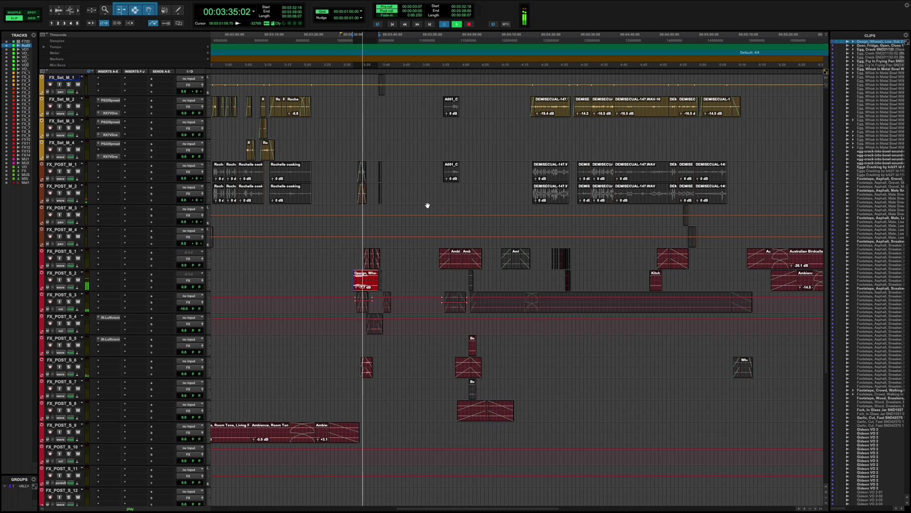
key("space")
key("super+k")
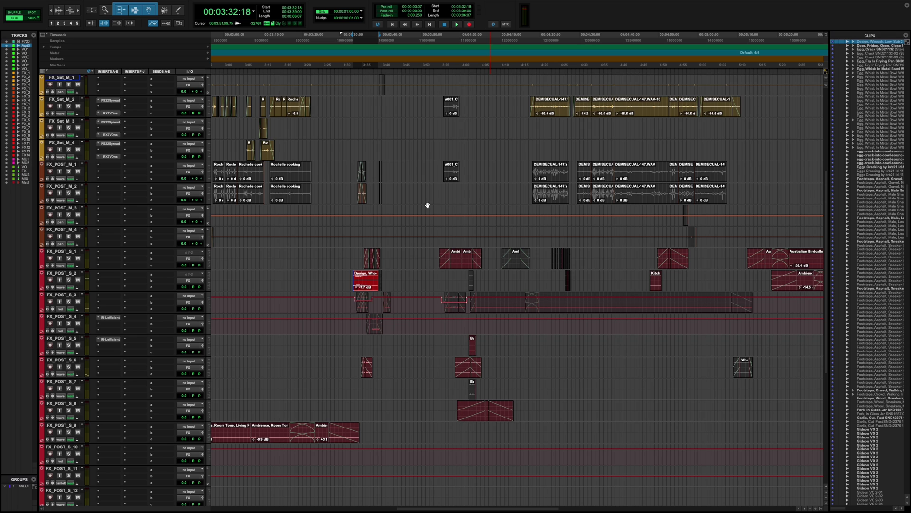
key("super+k")
key("super+k")
key("super+k")
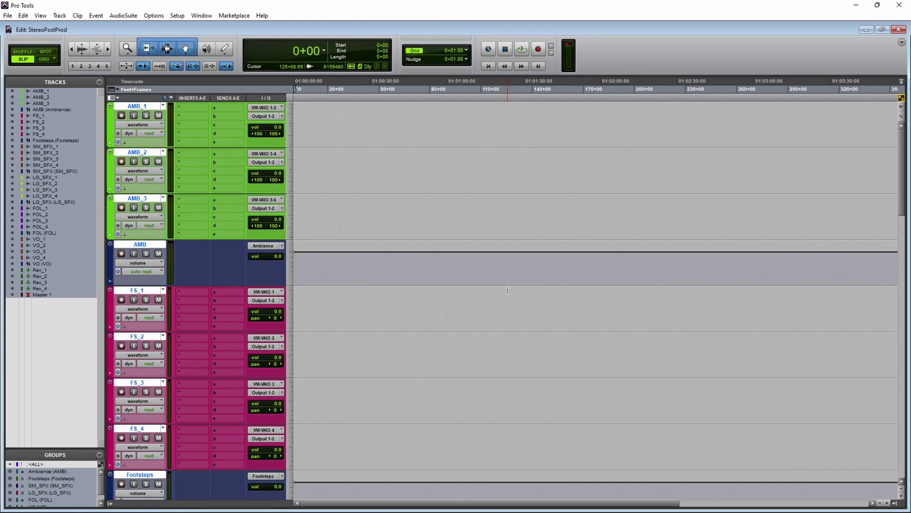
Open a New Workspace browser and drag Dark Drone 01.wav onto the AMB_1 track
left_click(202, 17)
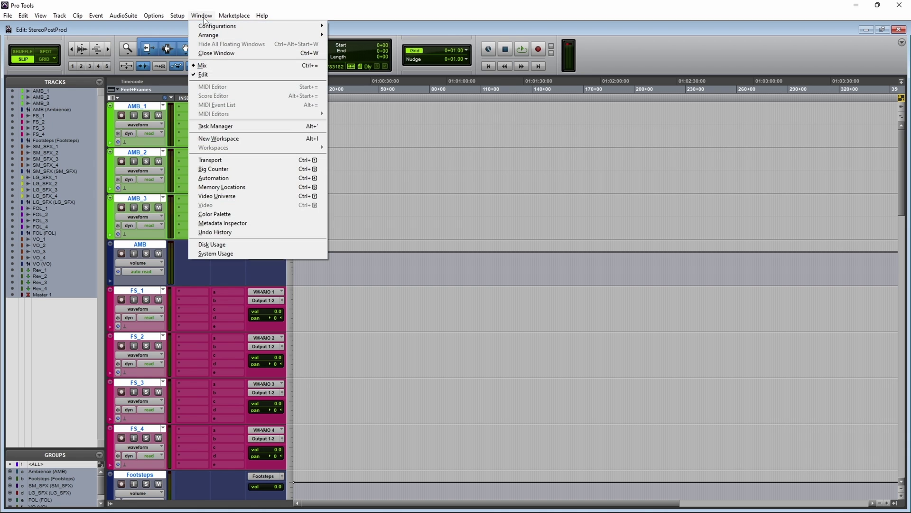
left_click(246, 139)
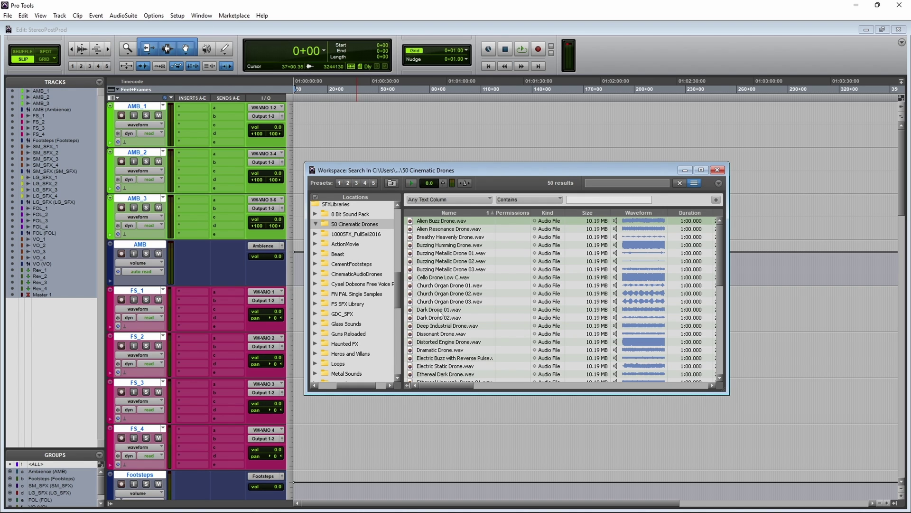
left_click_drag(440, 315, 343, 123)
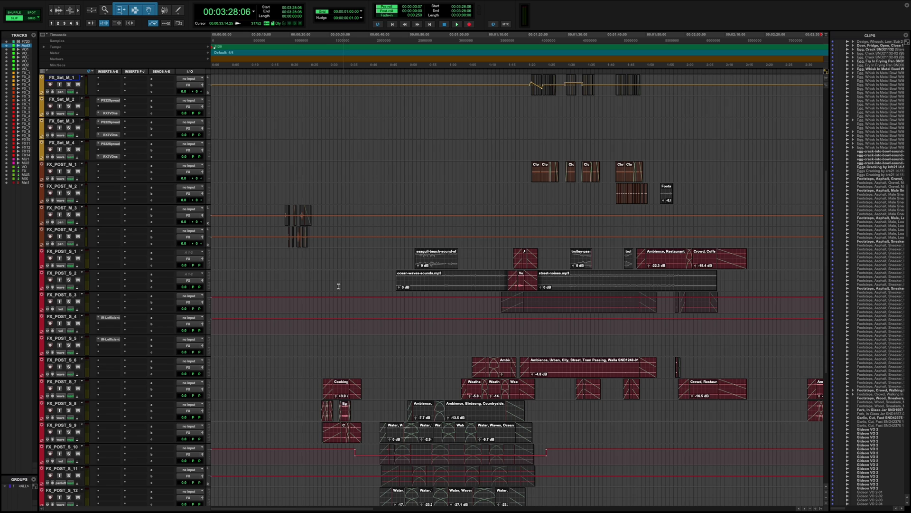
Set the edit point at 00:00:17:22 on FX_POST_S_1, play, then restart playback from there
left_click(283, 252)
left_click(282, 253)
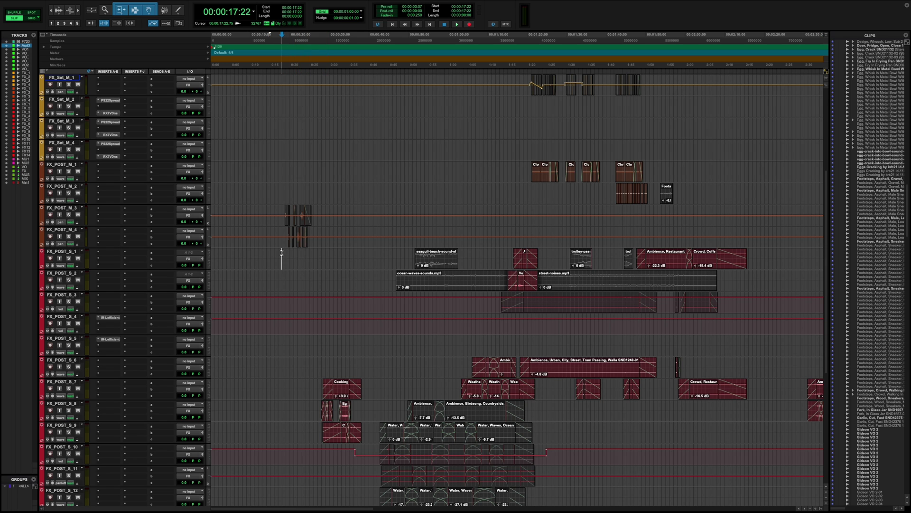
key("space")
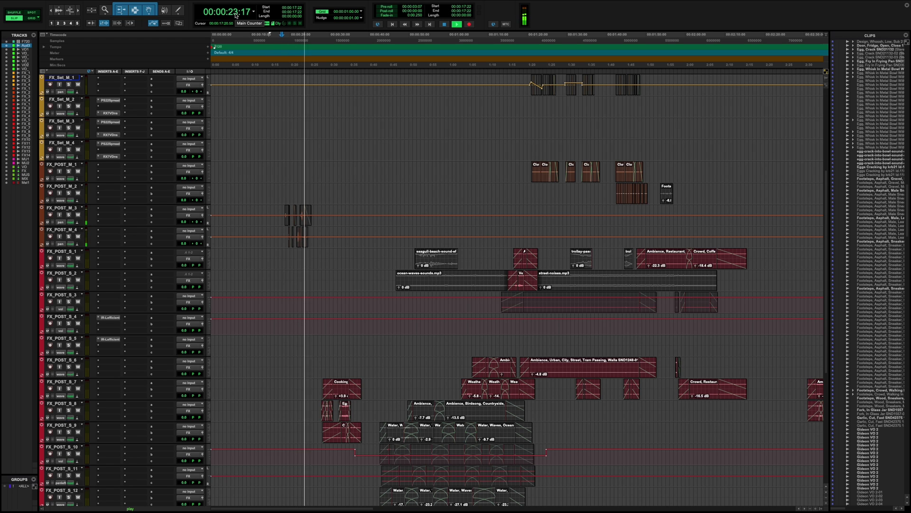
key("space")
key("space")
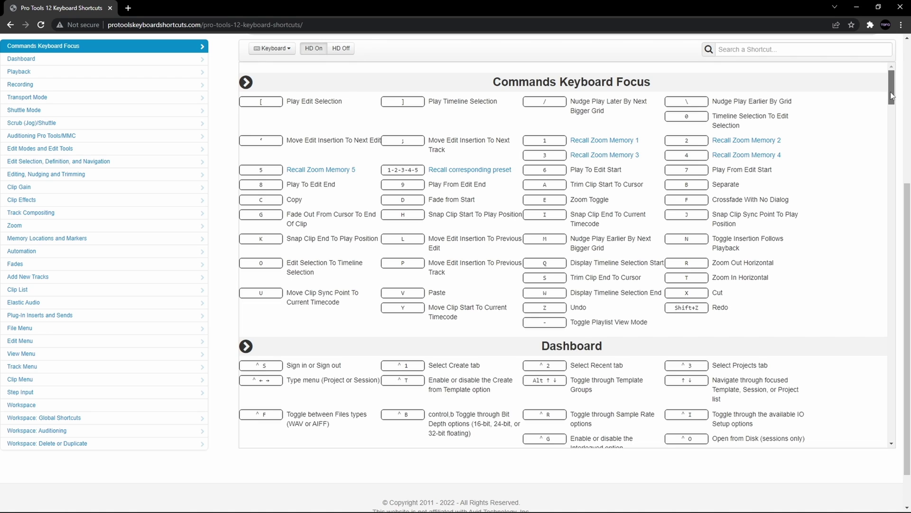
Scroll the Pro Tools 12 shortcuts page down to the Fades, Add New Tracks and Clip List sections
left_click_drag(890, 92, 857, 326)
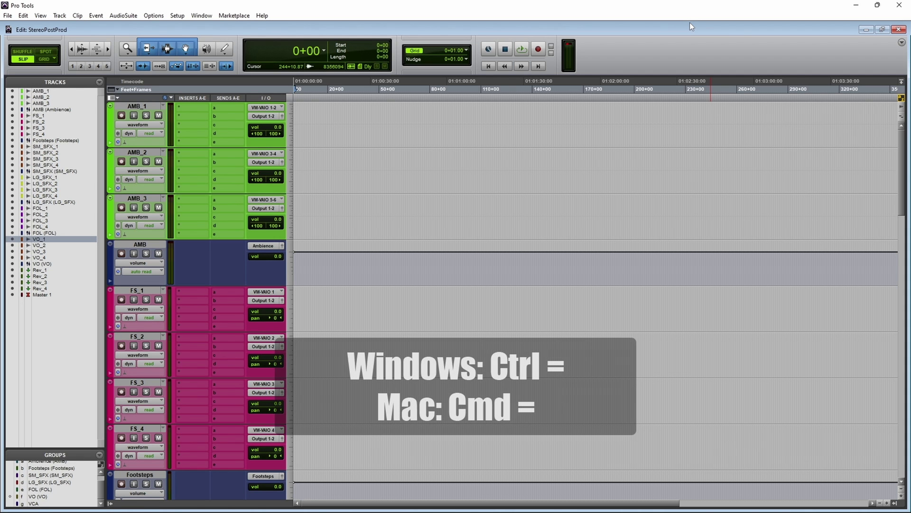
Toggle between the Edit and Mix windows with Ctrl+=, ending on the Mix window
key("ctrl+equal")
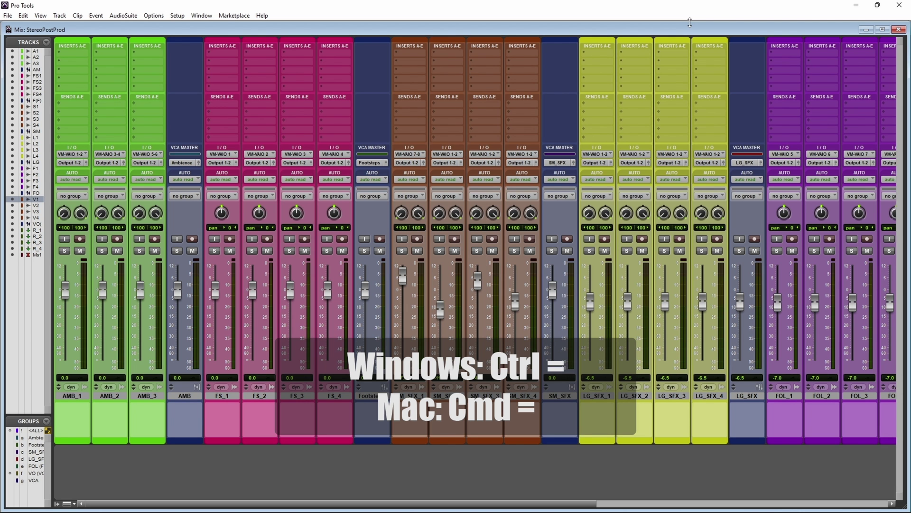
key("ctrl+equal")
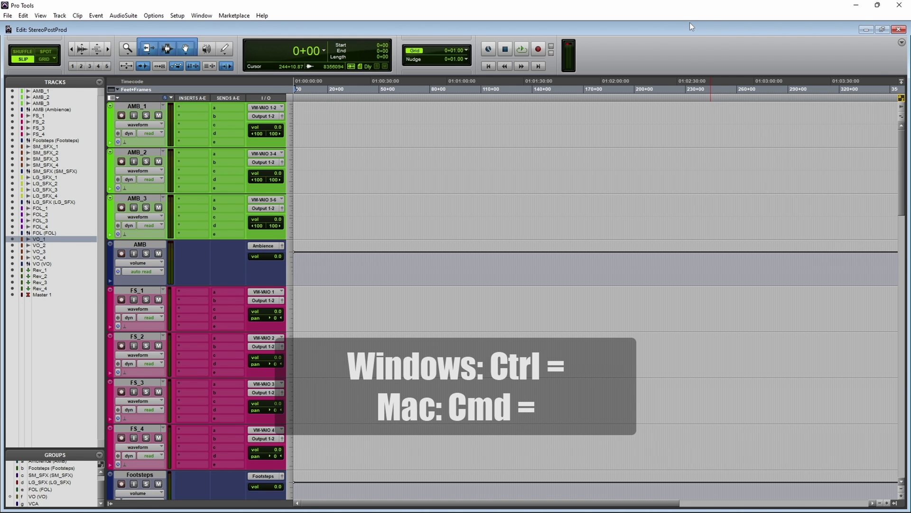
key("ctrl+equal")
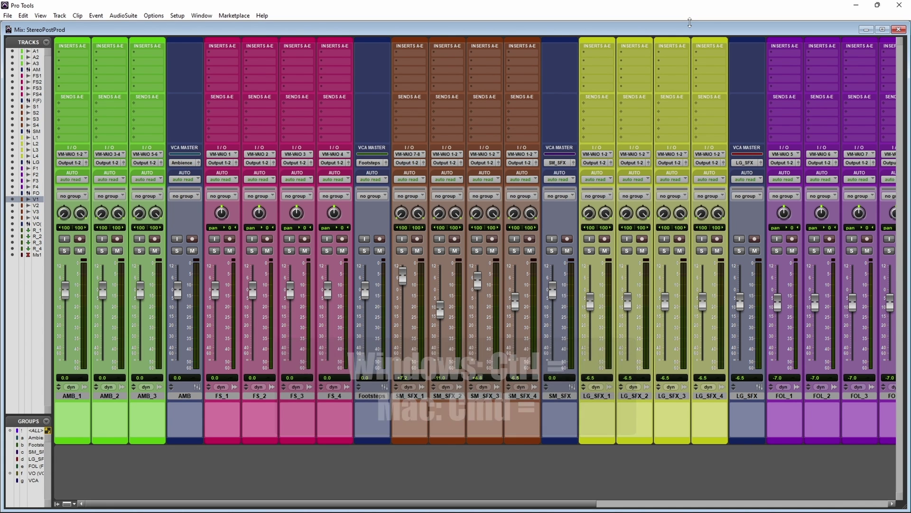
Back in the Edit window, select 42+04 to 75+06 on AMB_1 and consolidate it into clip AMB_01
key("ctrl+equal")
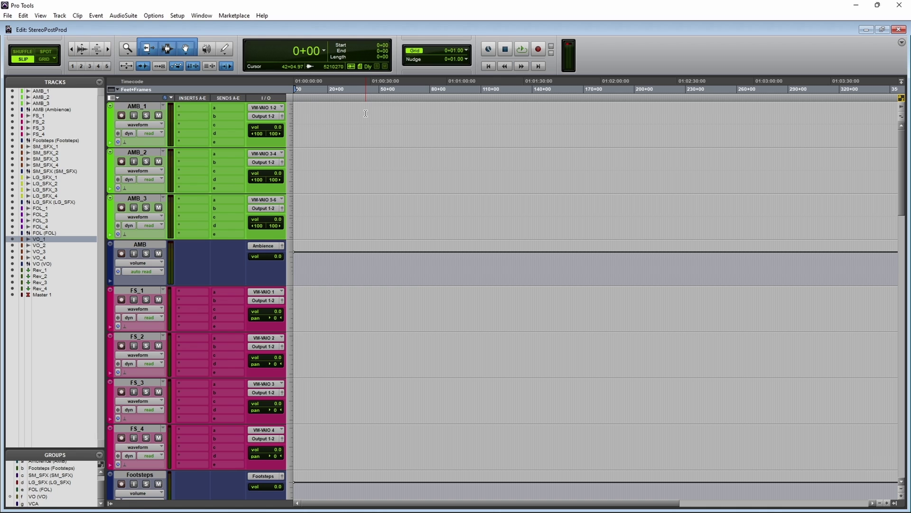
left_click_drag(366, 114, 439, 115)
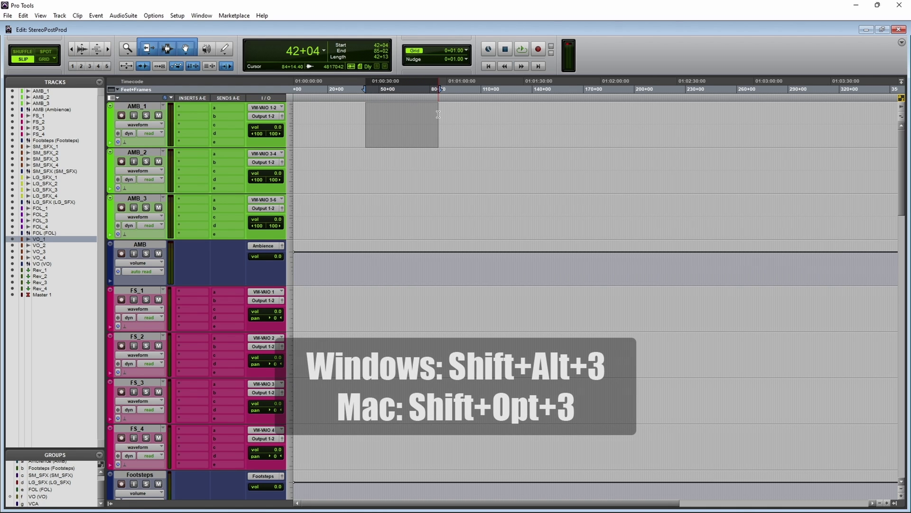
key("shift+alt+3")
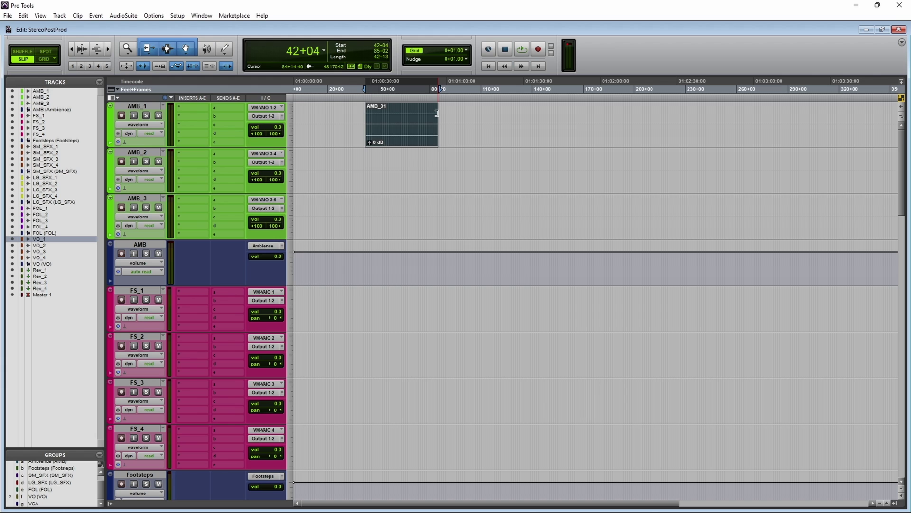
Undo the AMB_01 clip, then select 45+01 to 77+01 on AMB_1 and process it into a clip
key("ctrl+z")
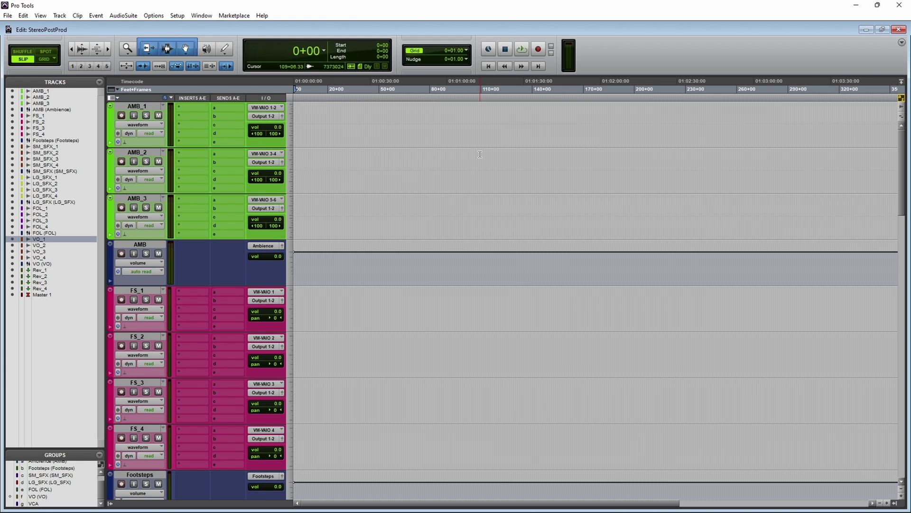
left_click_drag(371, 111, 425, 114)
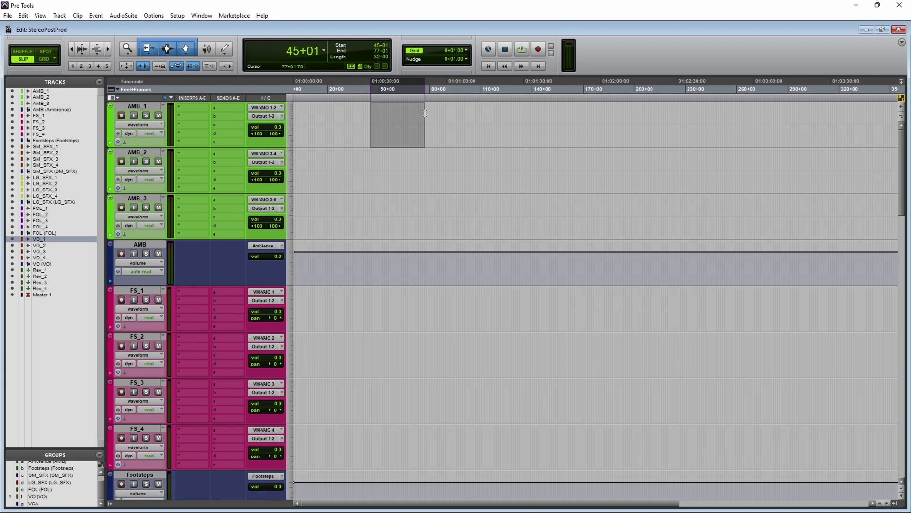
key("shift+slash")
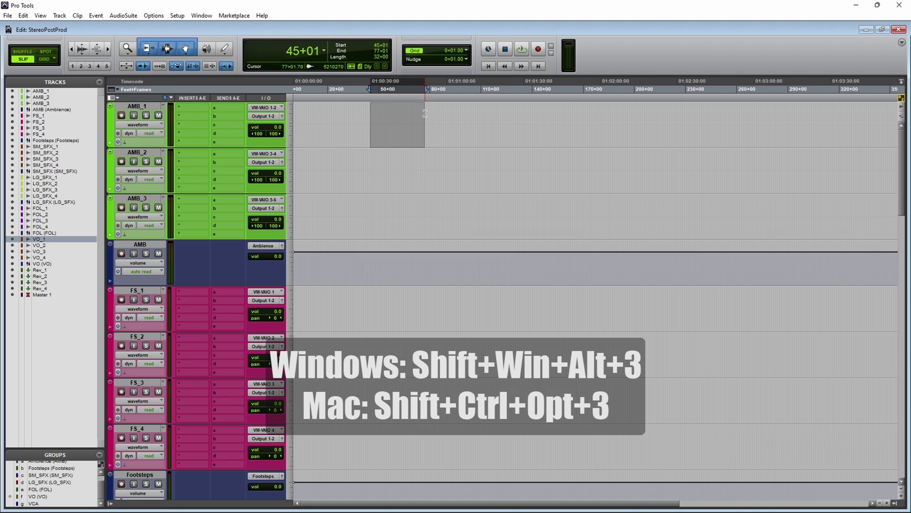
key("shift+super+alt+3")
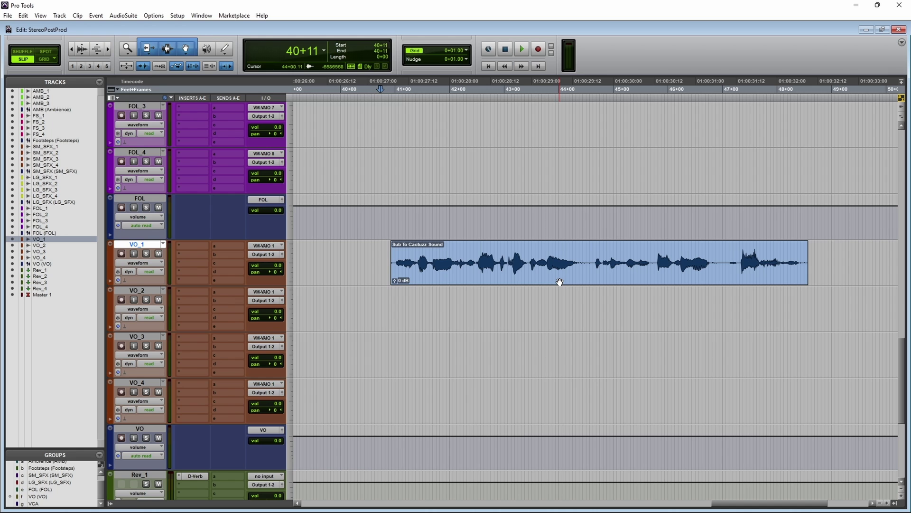
Audition the VO_1 voice clip, separate its last phrase into clip VO_02, and replay from the clip start
key("space")
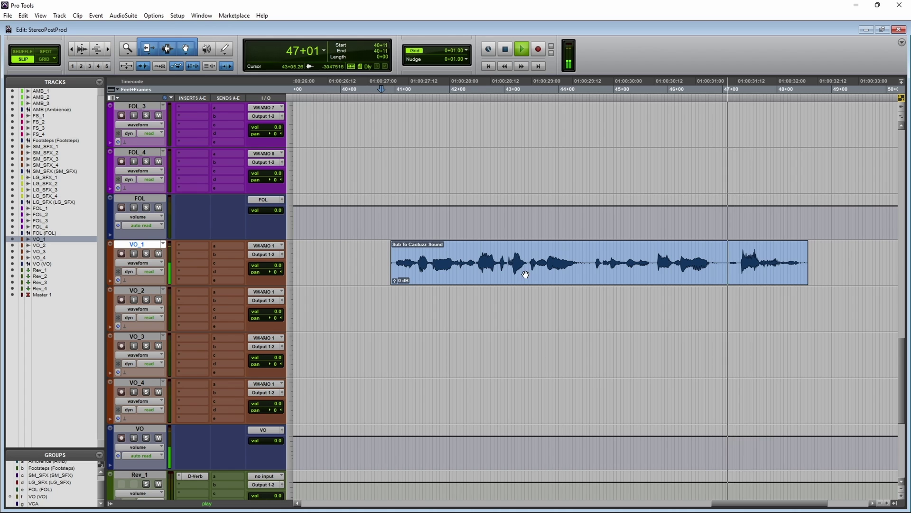
key("space")
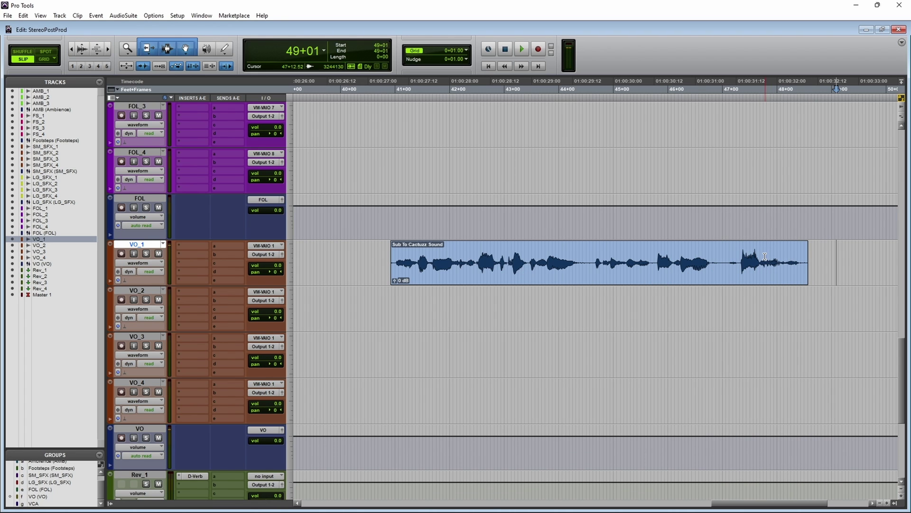
left_click(760, 257)
key("shift+Tab")
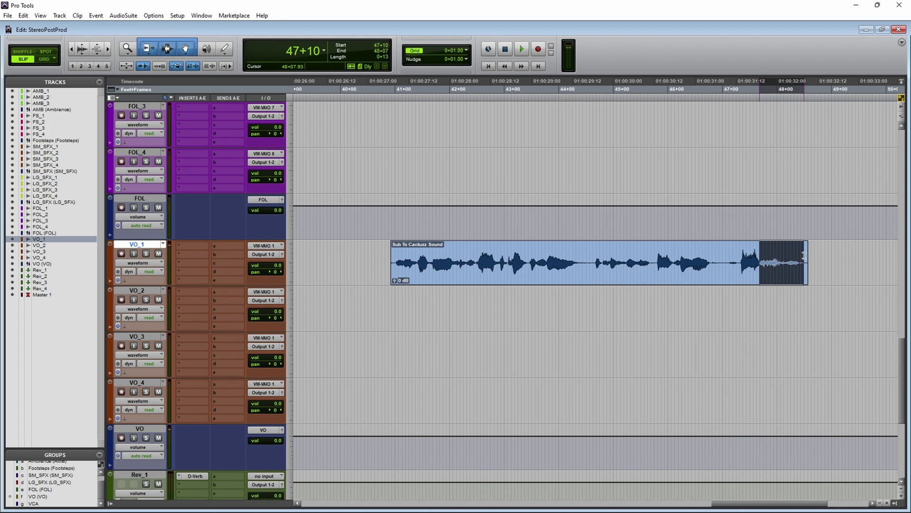
key("alt+shift+3")
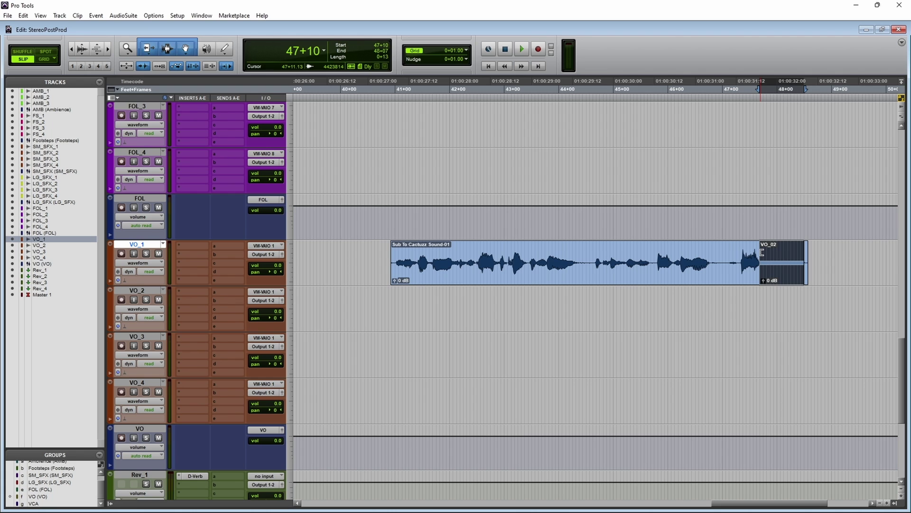
left_click(384, 255)
key("space")
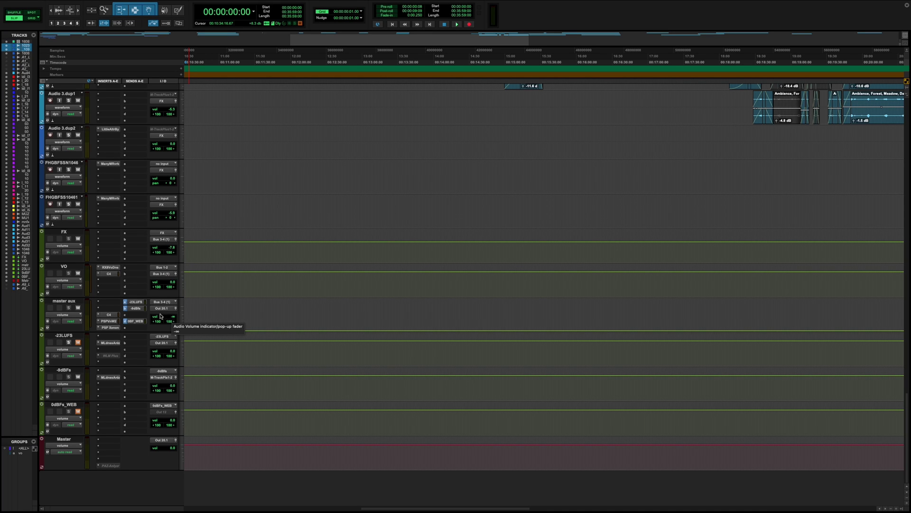
Open the -23LUFS, -9dBFs and 0dBFs_WEB send level windows, arrange them side by side, then close them
left_click(136, 302)
left_click(138, 308)
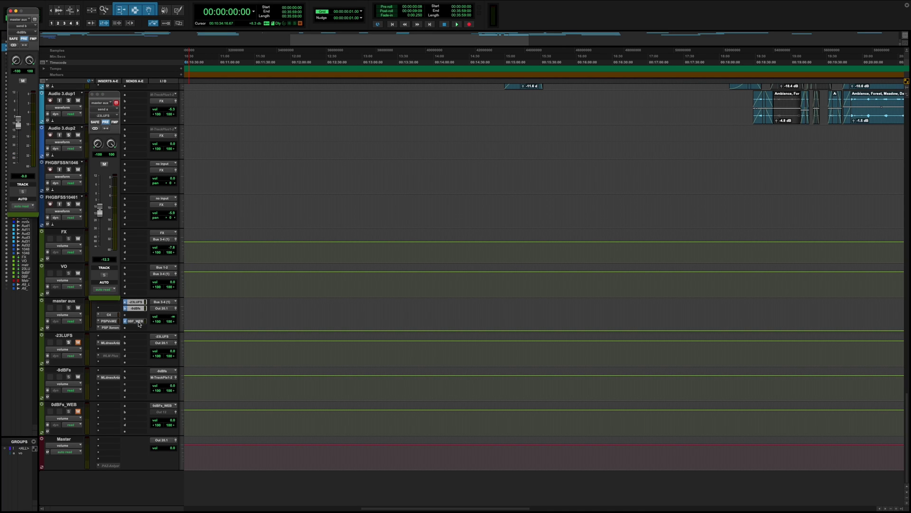
left_click(135, 321)
left_click_drag(35, 22, 254, 99)
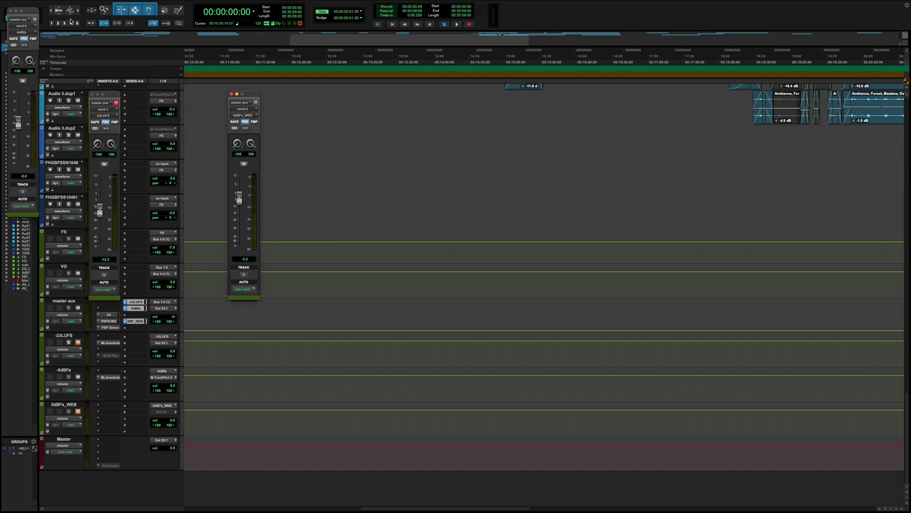
left_click_drag(25, 10, 353, 101)
left_click_drag(110, 98, 452, 101)
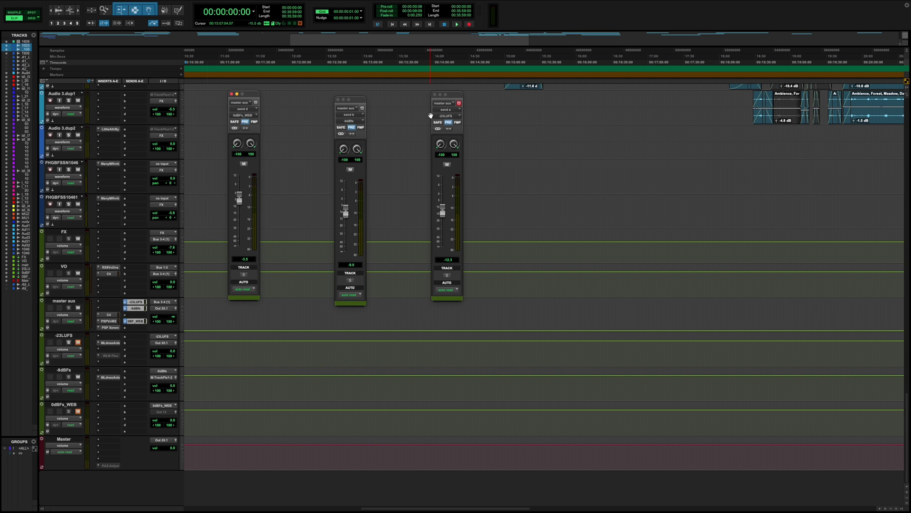
left_click(434, 95)
left_click(338, 99)
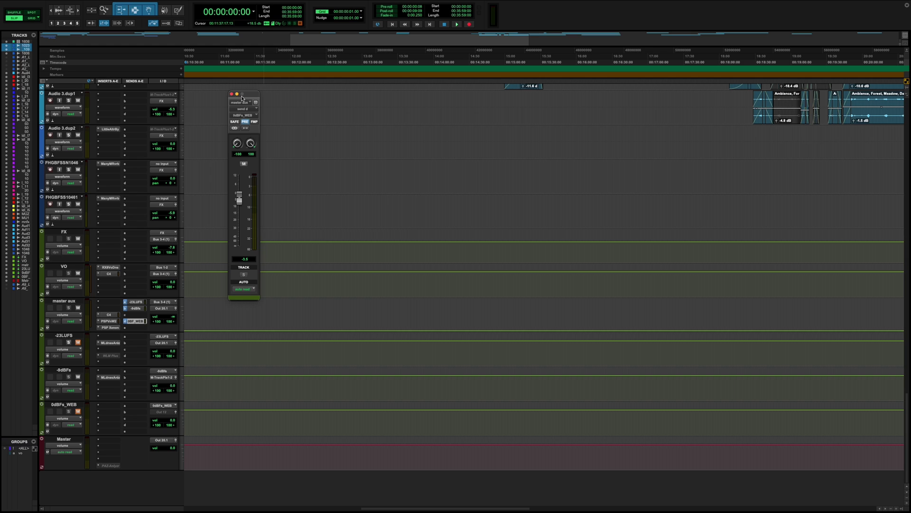
left_click(232, 96)
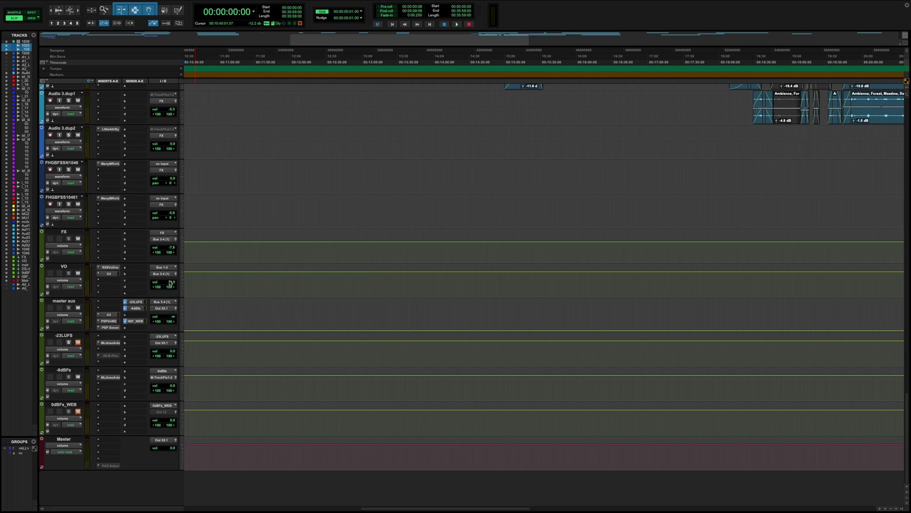
Set the 0dBFs_WEB send level to 0.0 dB
left_click(137, 308)
left_click(135, 321)
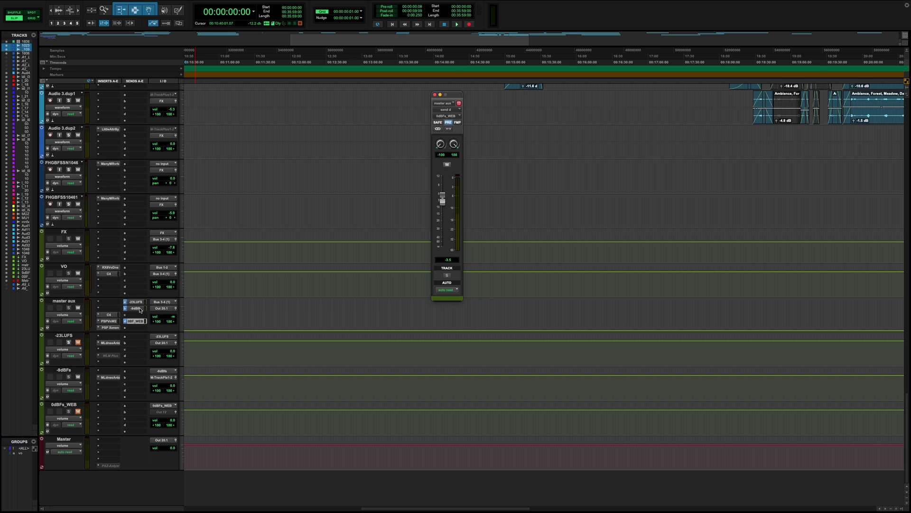
left_click(137, 309)
left_click(137, 302)
left_click(136, 322)
left_click(448, 260)
type("0")
key("Return")
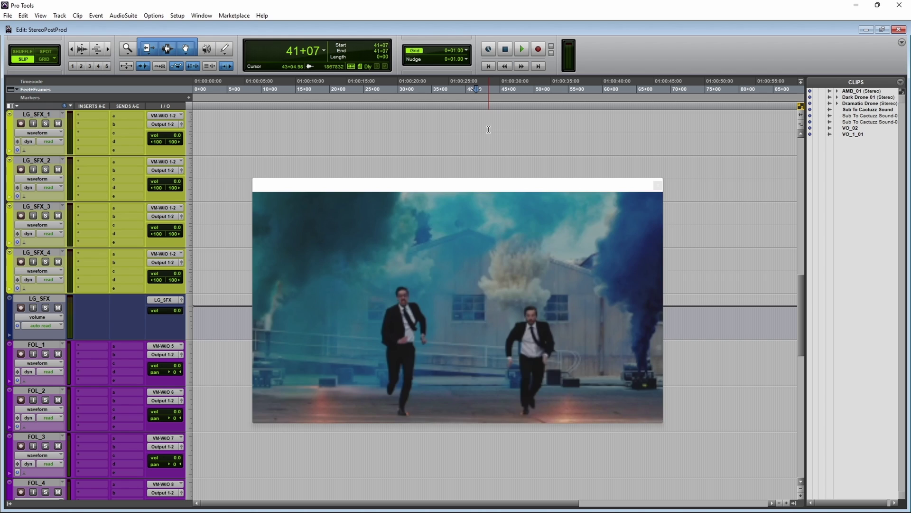
Step forward one frame to the explosion and create a memory location named Explosion
key("KP_Add")
key("KP_Enter")
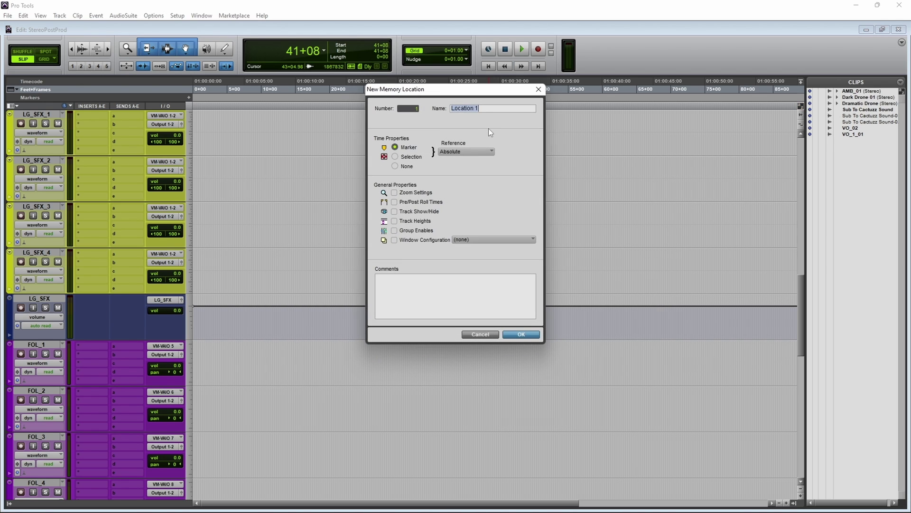
type("Explosion")
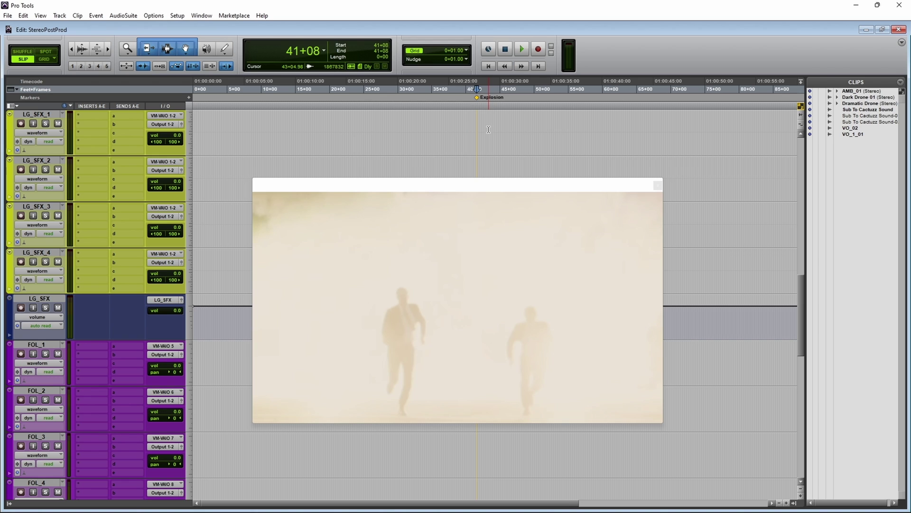
Move the play point to 34+14, then recall the Explosion marker with its number key
left_click(325, 125)
left_click(431, 123)
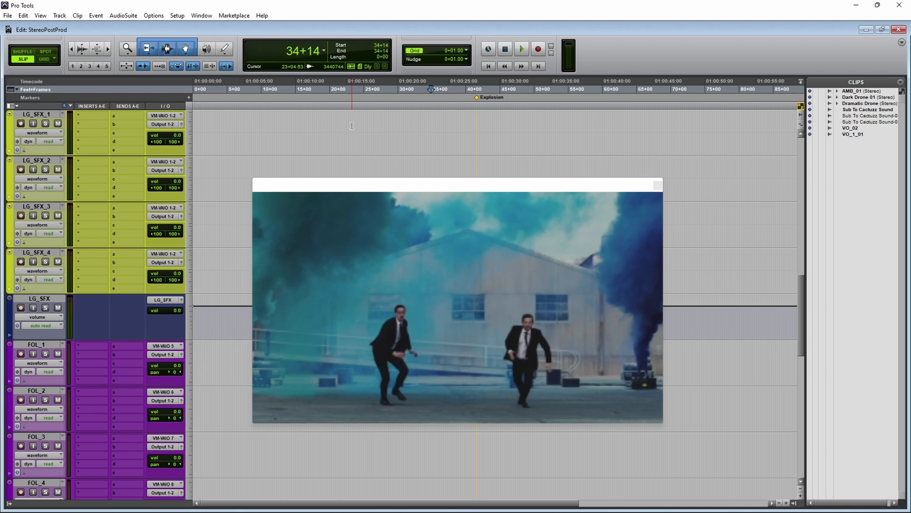
key("KP_Decimal")
key("KP_1")
key("KP_Decimal")
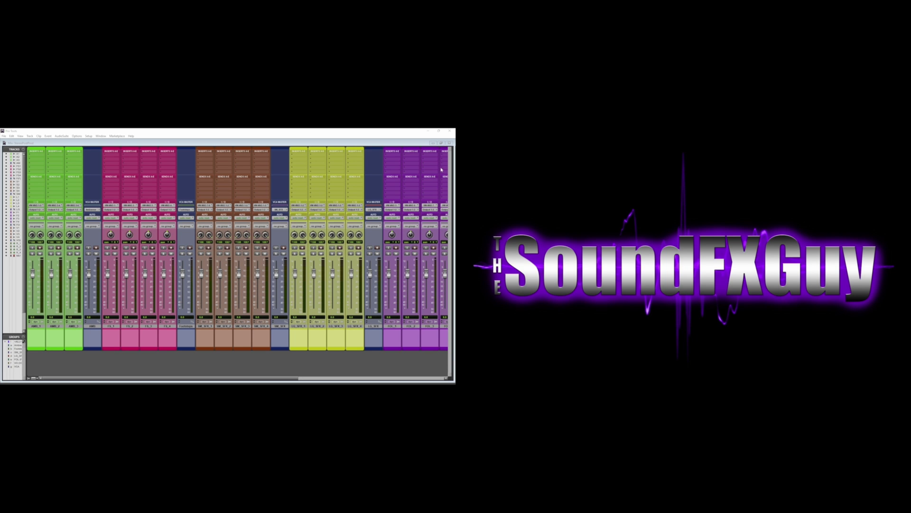
Stretch the Pro Tools window across both monitors, with the Edit timeline left and Mix window tiled right
left_click(439, 131)
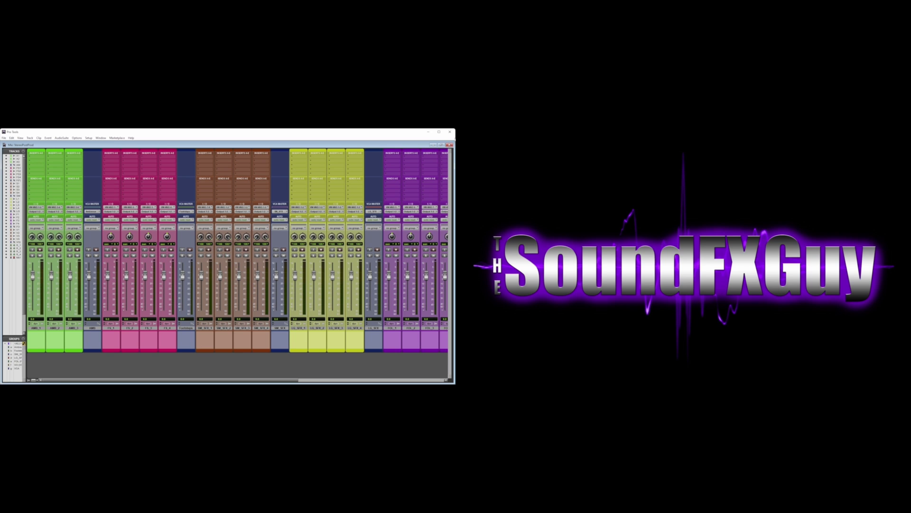
left_click_drag(455, 136, 900, 147)
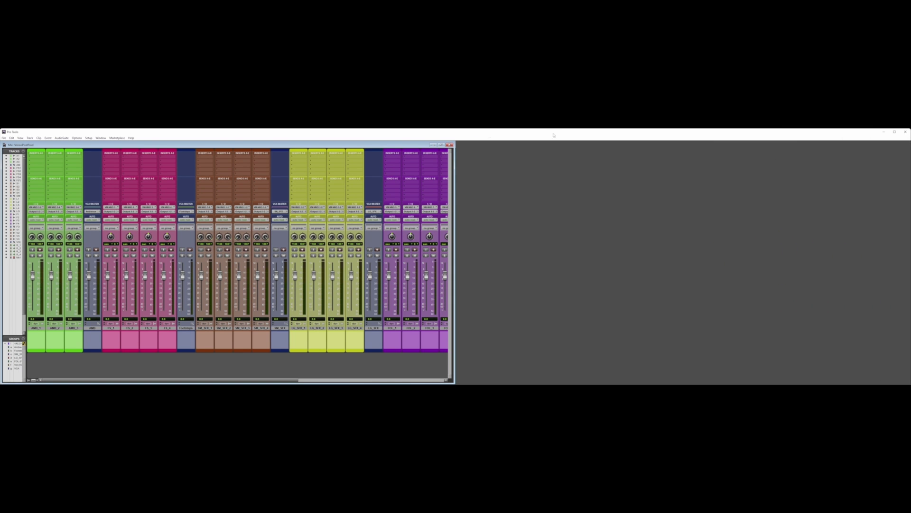
left_click_drag(179, 147, 601, 166)
left_click(864, 163)
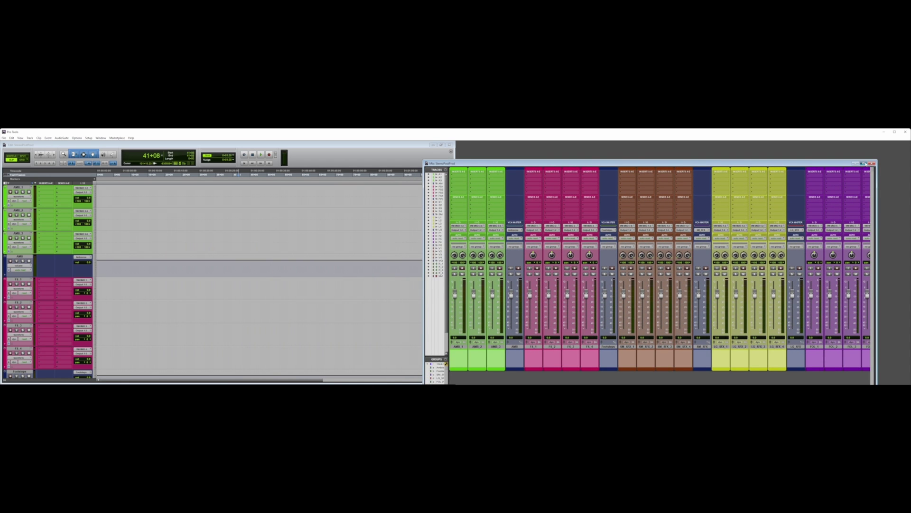